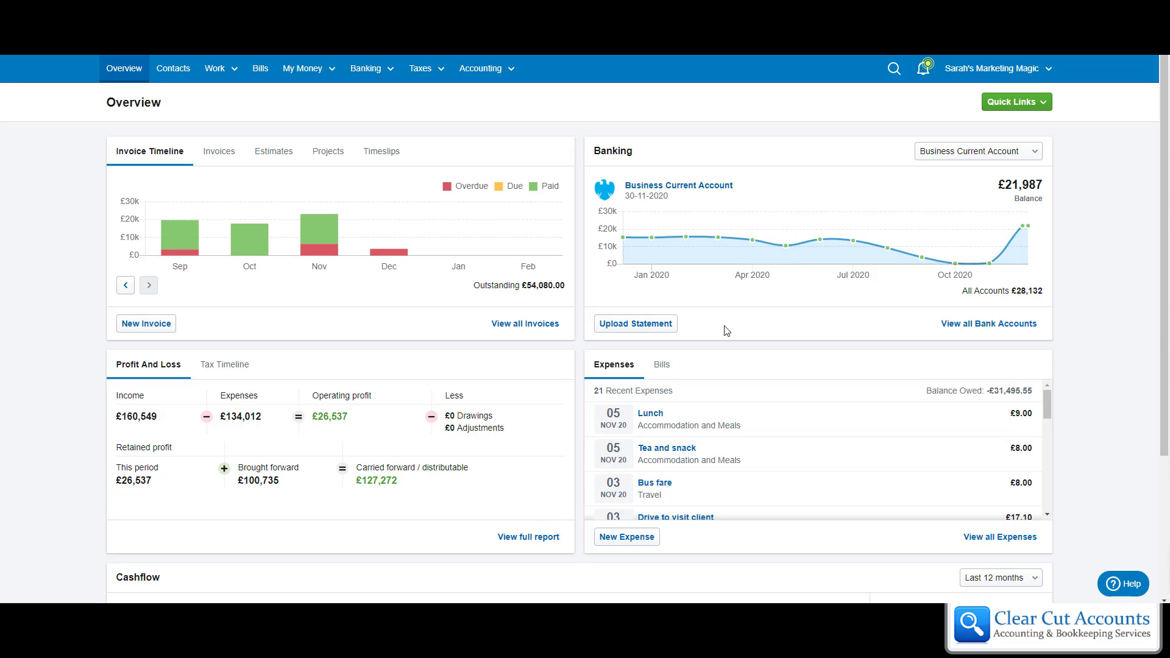
# - Open the Bills list showing ROOM034 for Mad Stacks as the overdue bill
pyautogui.click(266, 76)
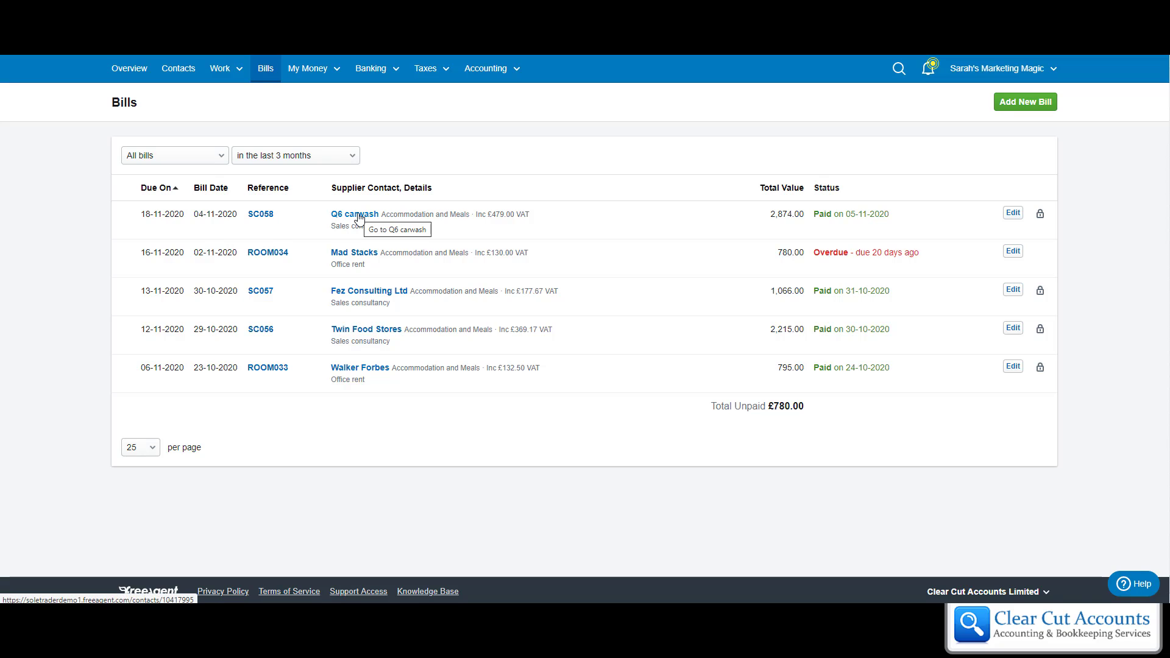
# - Open Q6 carwash's contact page and view its single paid bill, SC058 for £2,874.00
pyautogui.click(361, 218)
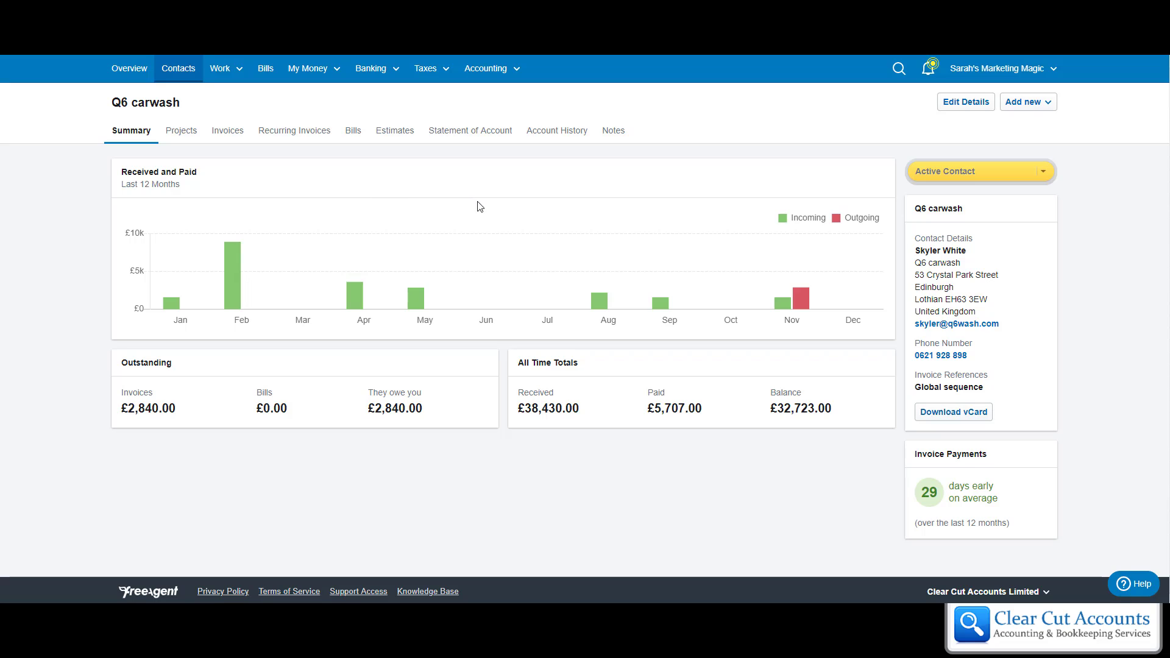
pyautogui.click(353, 134)
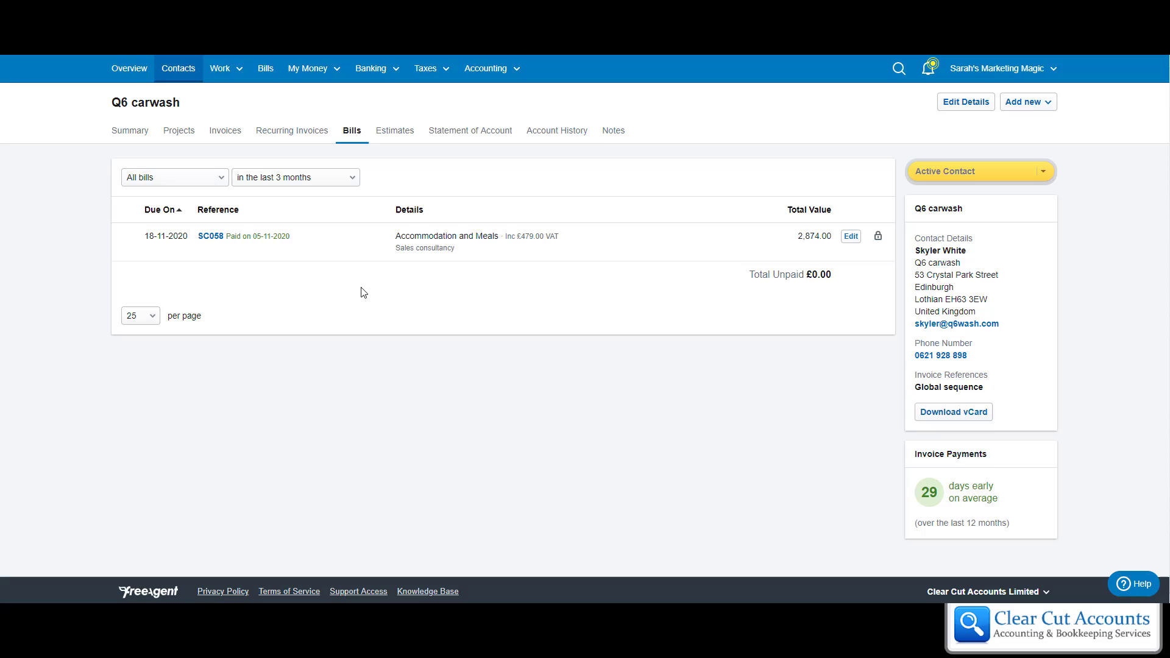
# - Start a new bill for supplier Q6 carwash with reference SC059
pyautogui.click(267, 78)
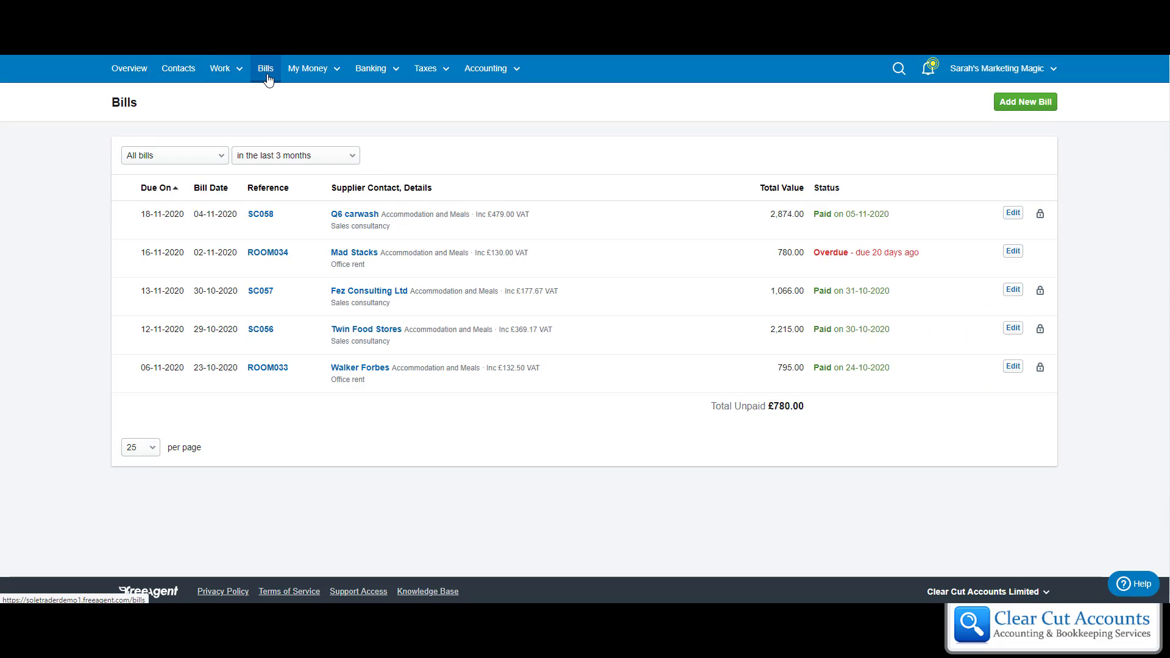
pyautogui.click(1026, 103)
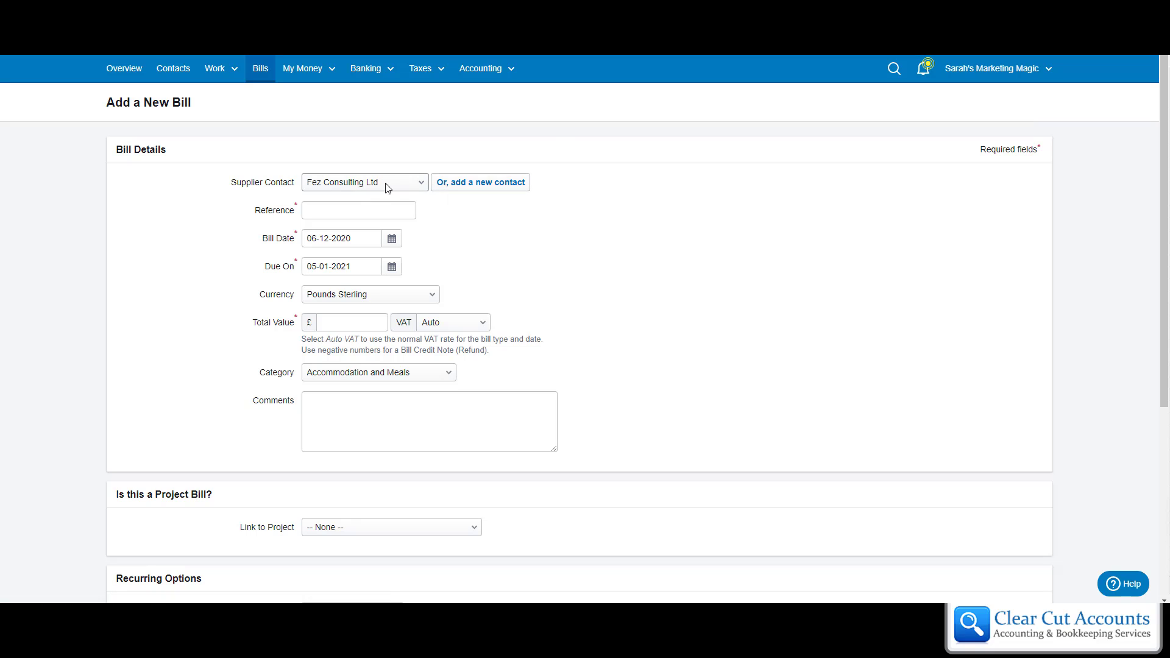
pyautogui.click(387, 188)
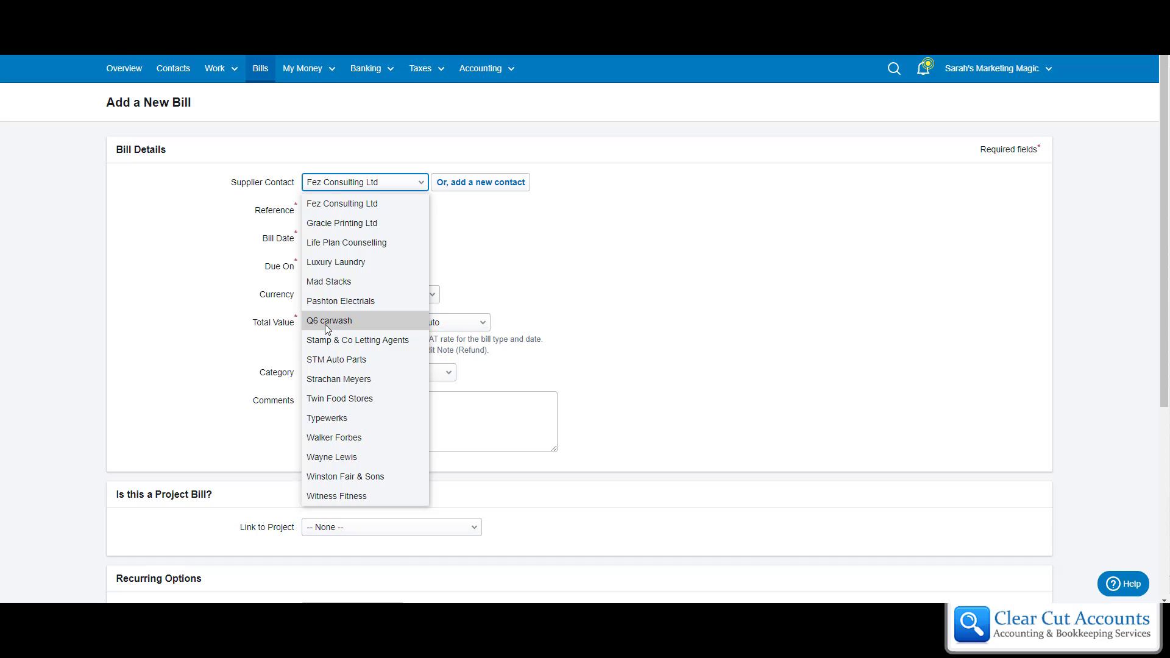
pyautogui.click(341, 323)
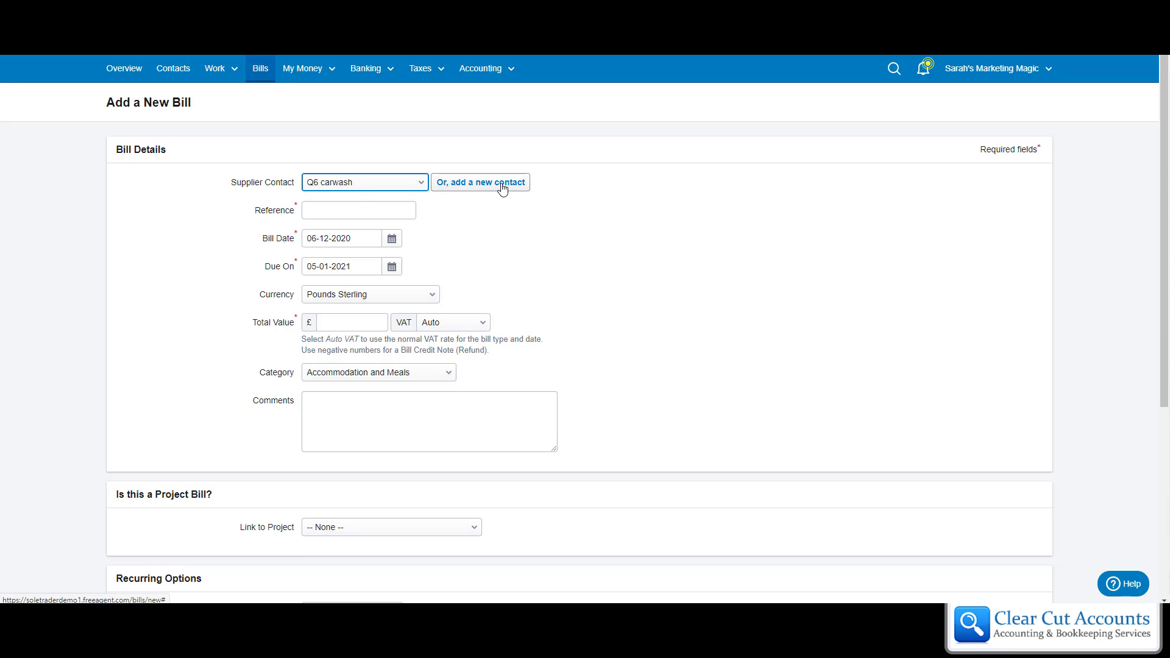
pyautogui.click(321, 207)
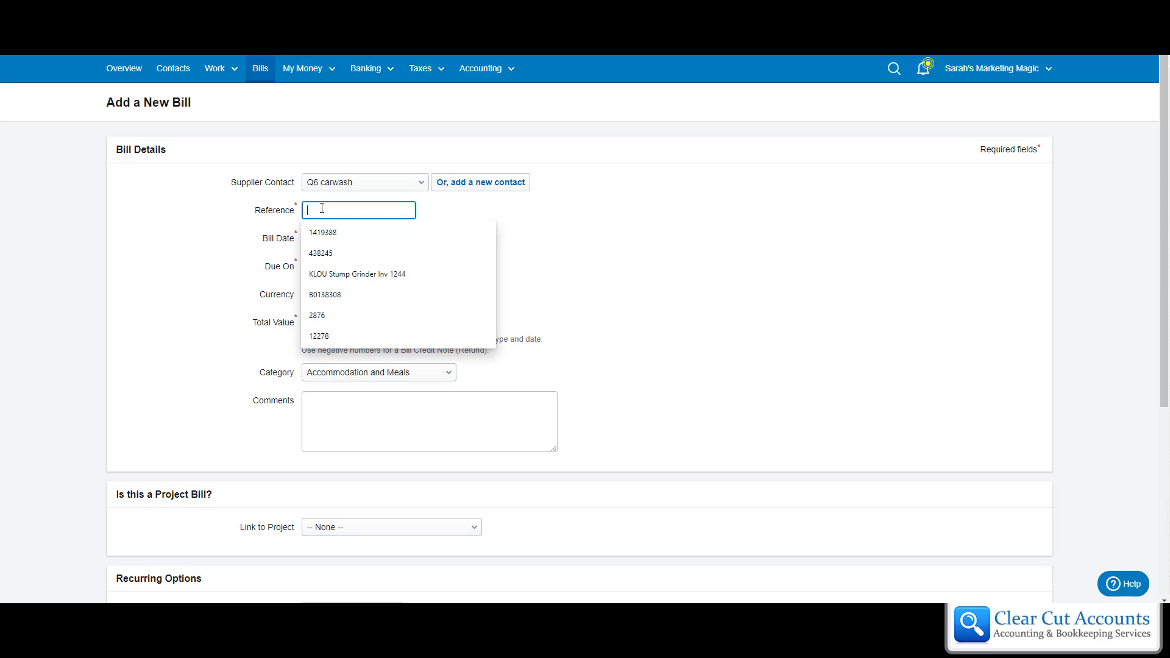
pyautogui.write('SC')
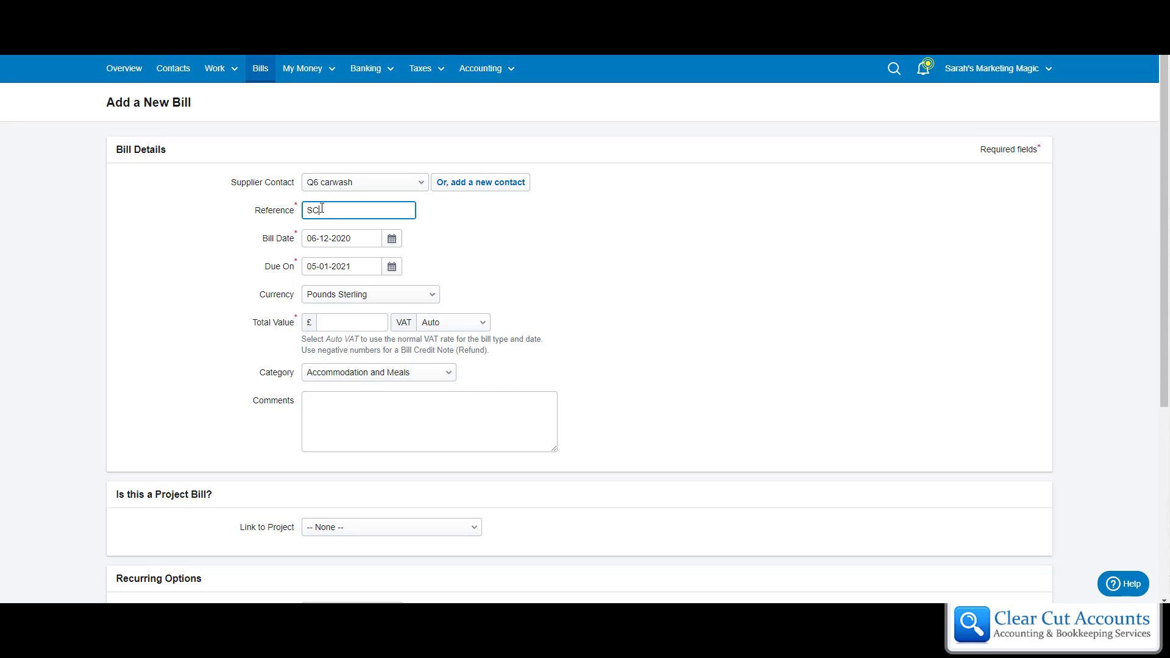
pyautogui.write('059')
# - Set the bill date to 05-11-2020 and the due date to 05-12-2020
pyautogui.click(392, 240)
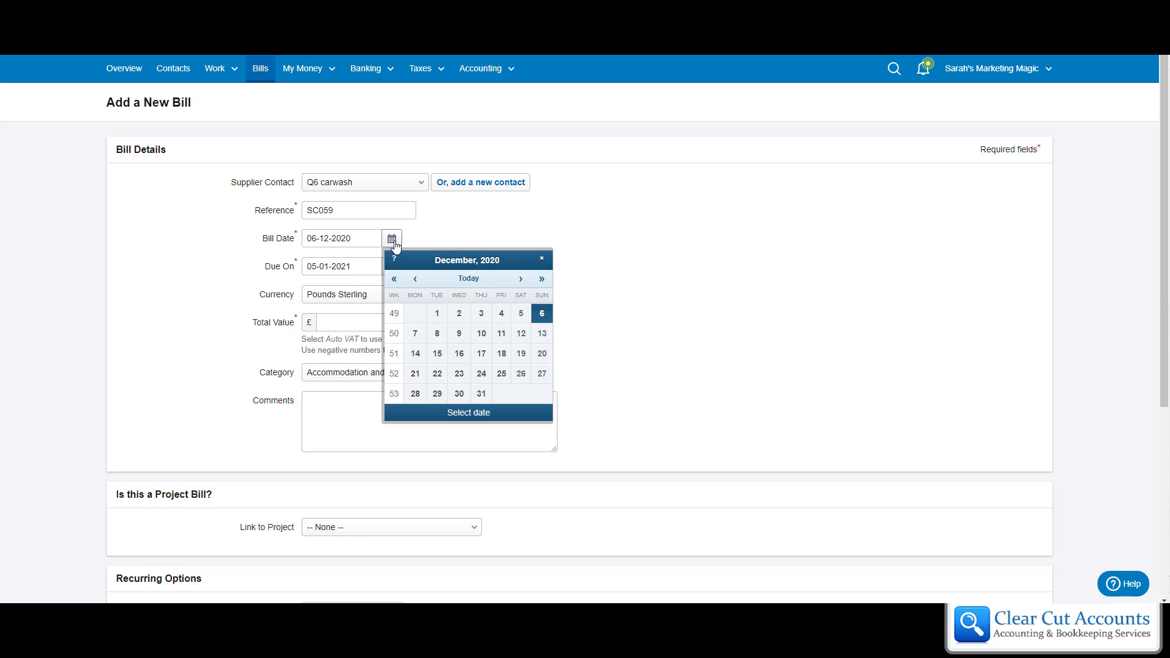
pyautogui.click(415, 279)
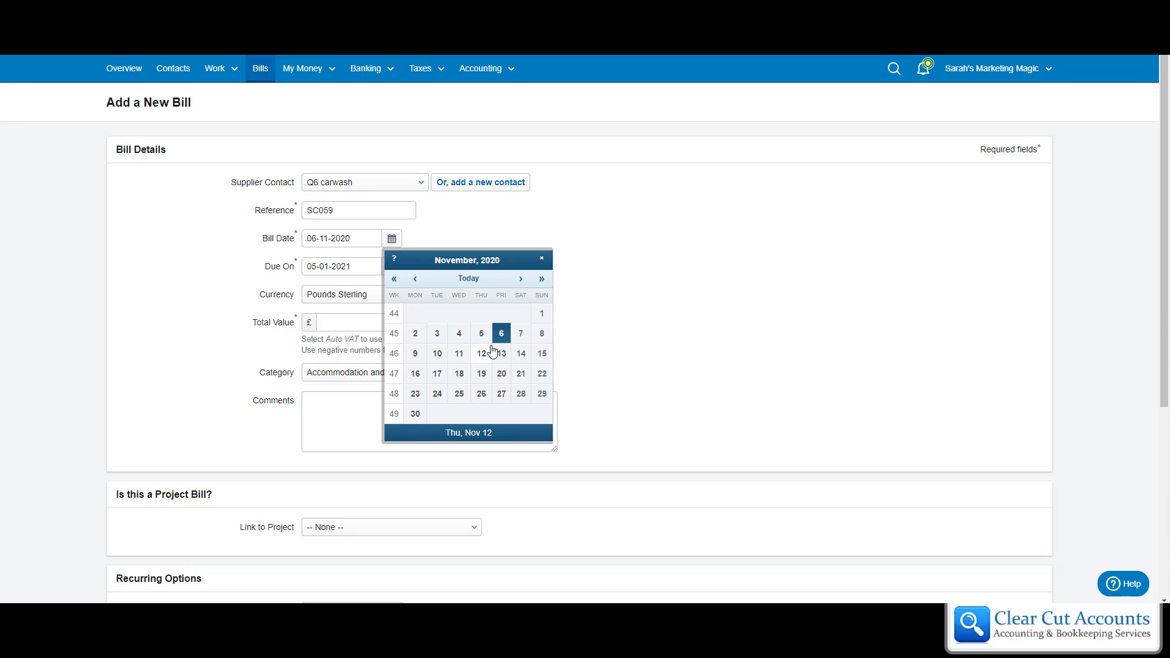
pyautogui.click(481, 333)
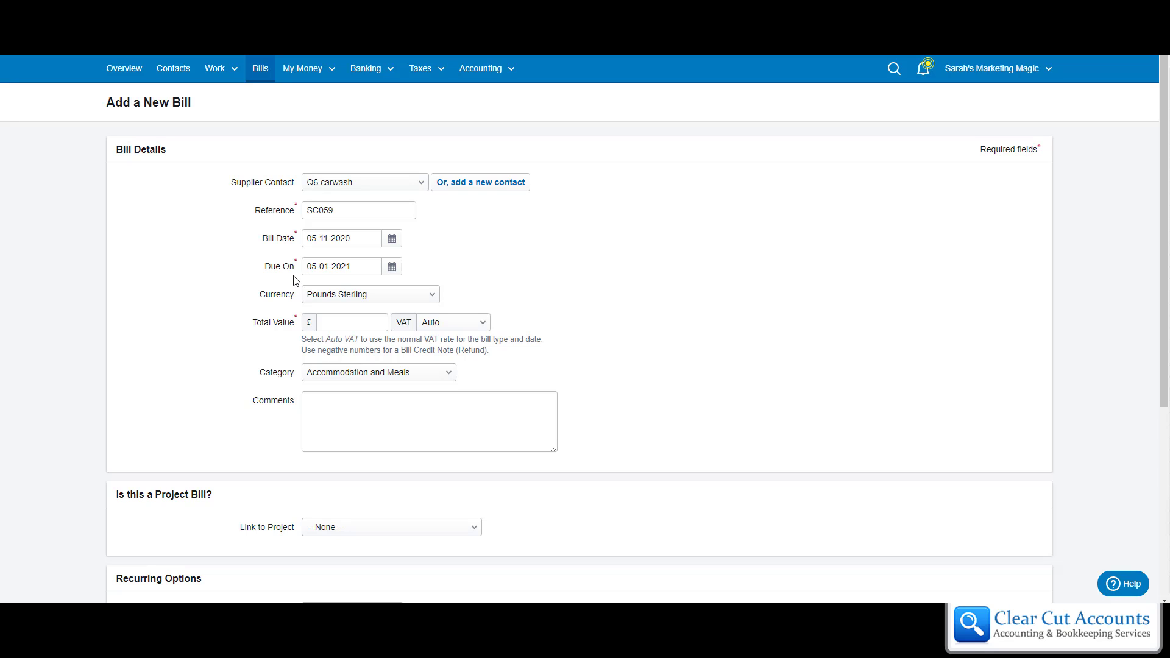
pyautogui.click(392, 268)
pyautogui.click(416, 307)
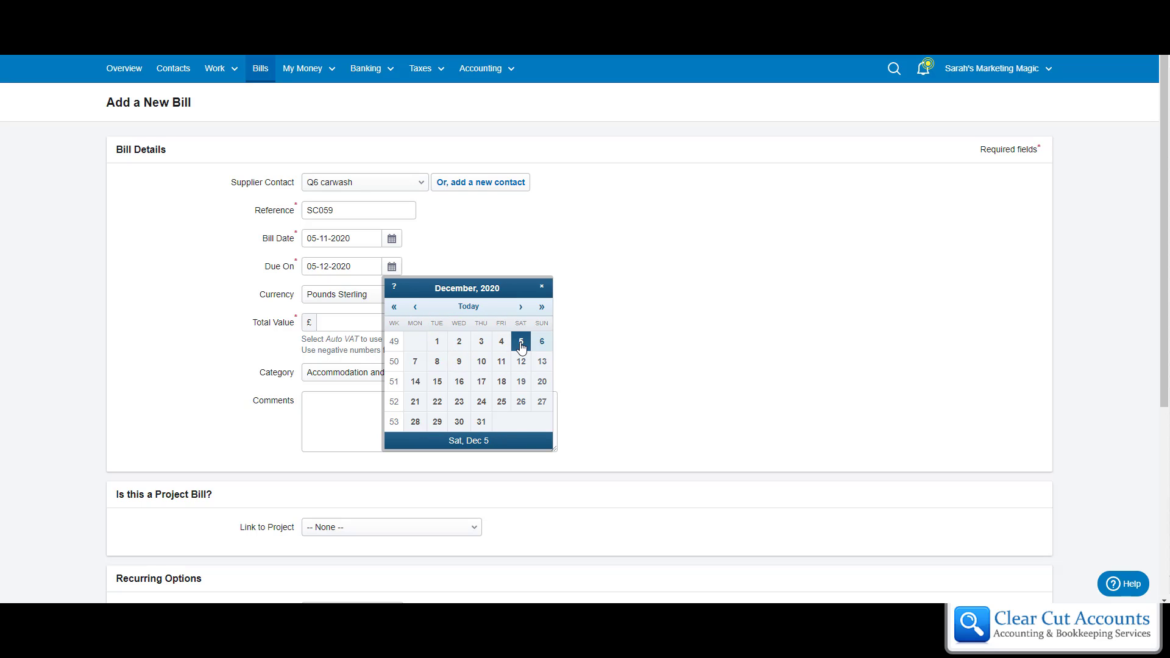
pyautogui.click(521, 344)
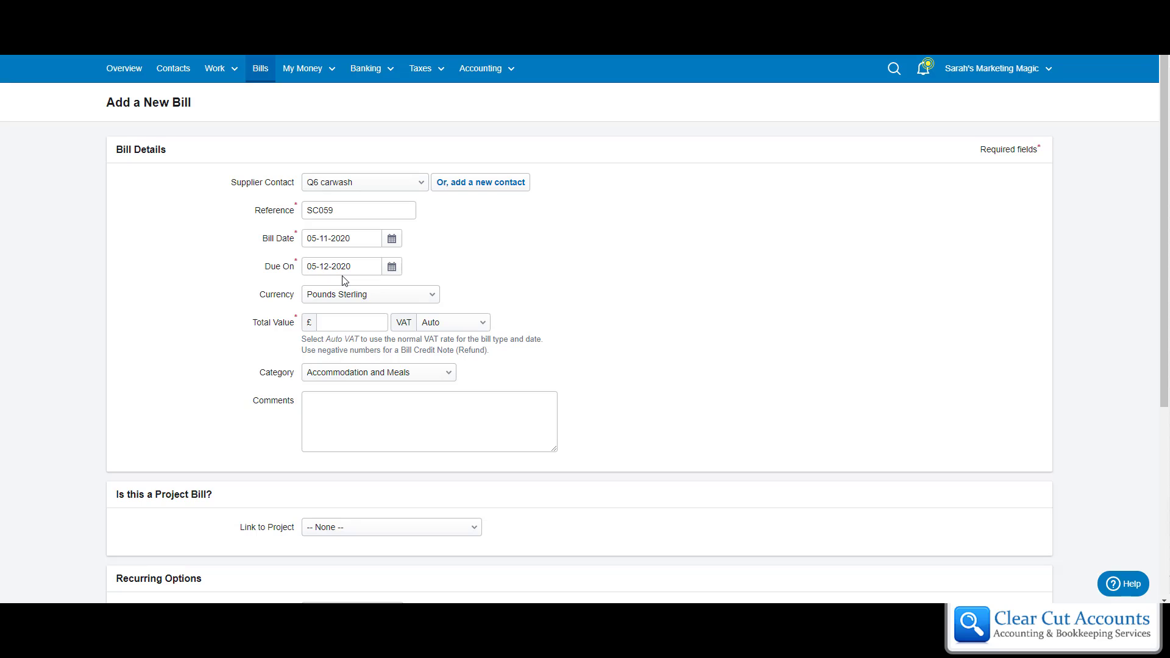
# - Enter a total value of £2874 with the VAT rate at 20%
pyautogui.click(357, 325)
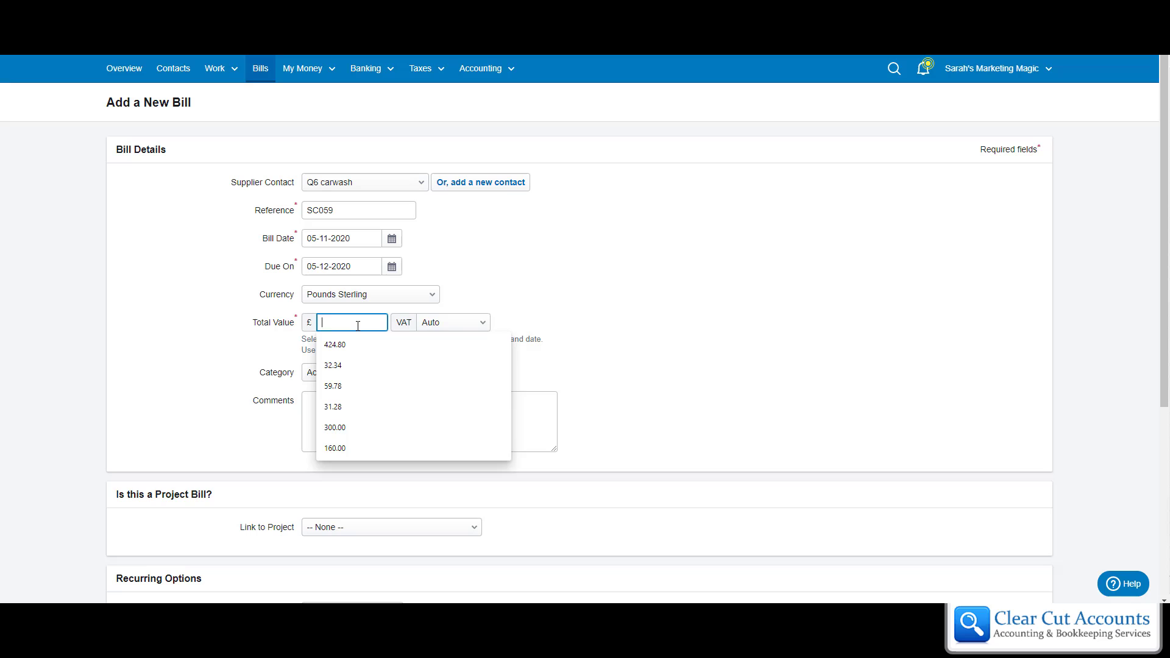
pyautogui.write('2874')
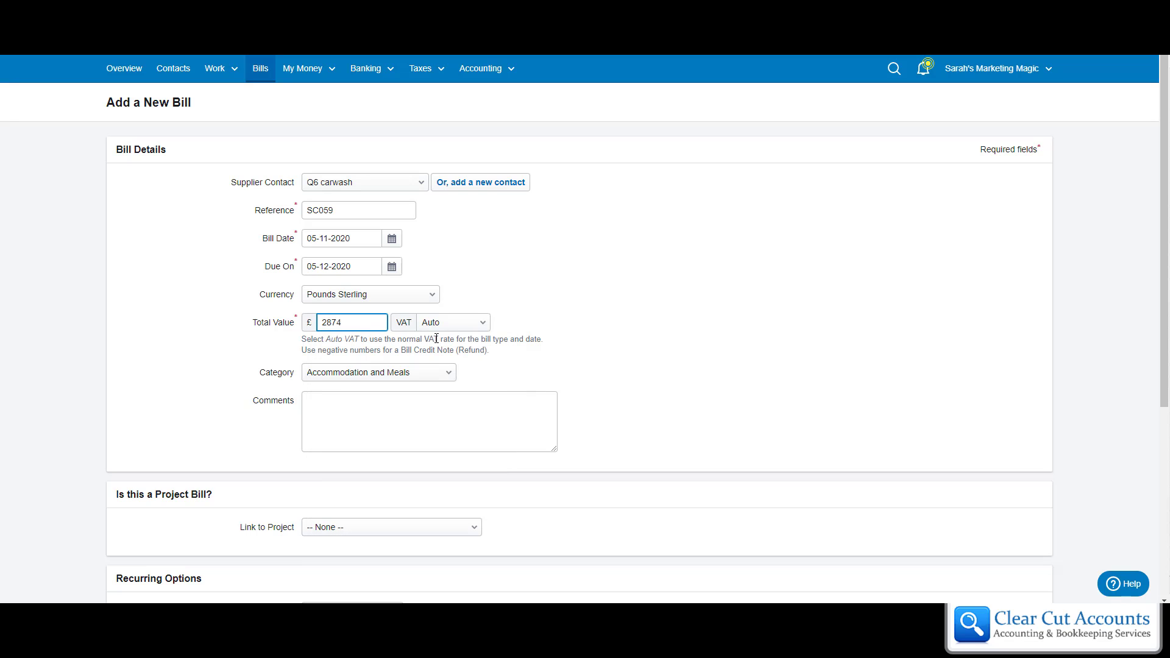
pyautogui.click(465, 323)
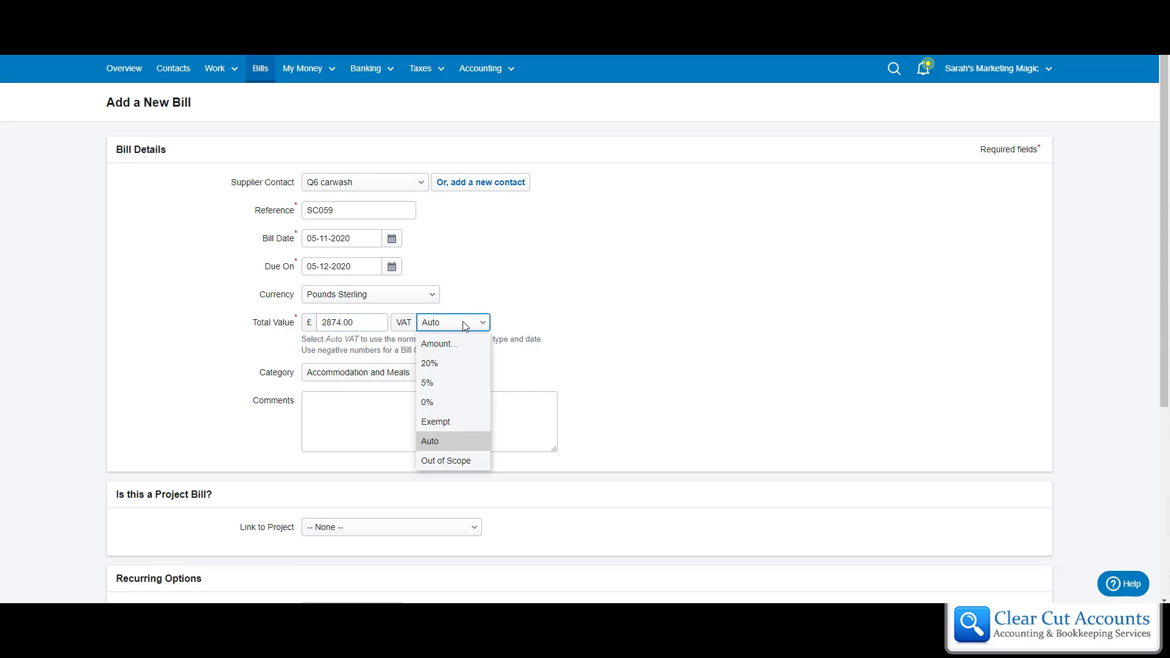
pyautogui.click(440, 363)
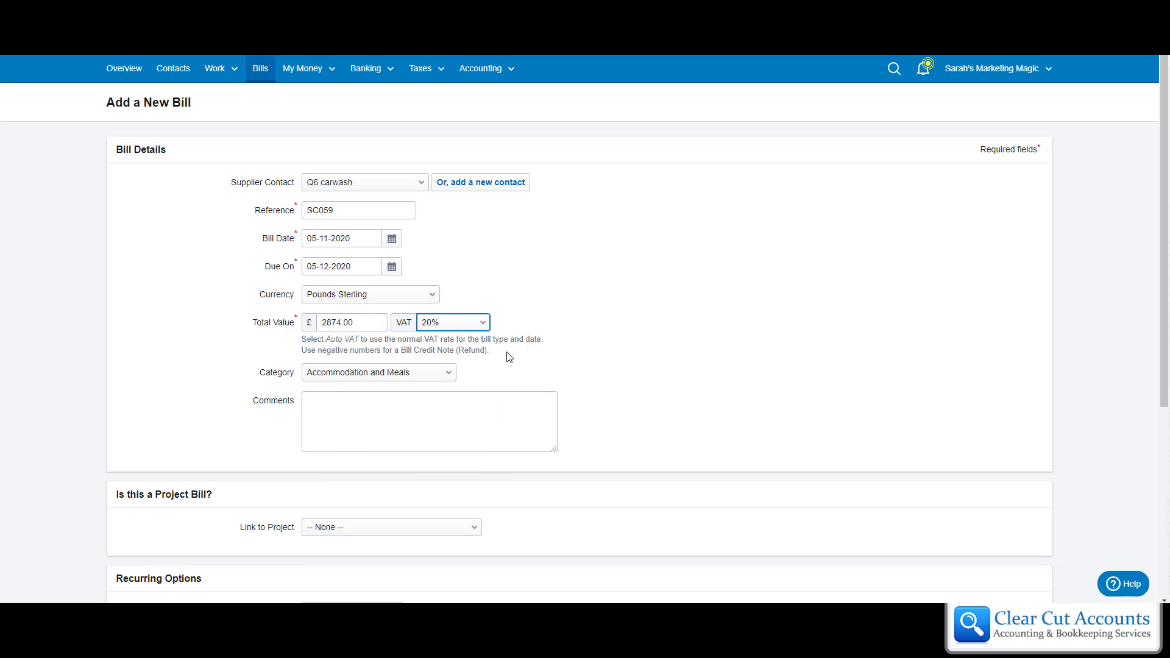
# - Categorise the bill as Consultancy Fees with the comment 'Sales consultancy'
pyautogui.click(369, 378)
pyautogui.scroll(-1, 375, 212)
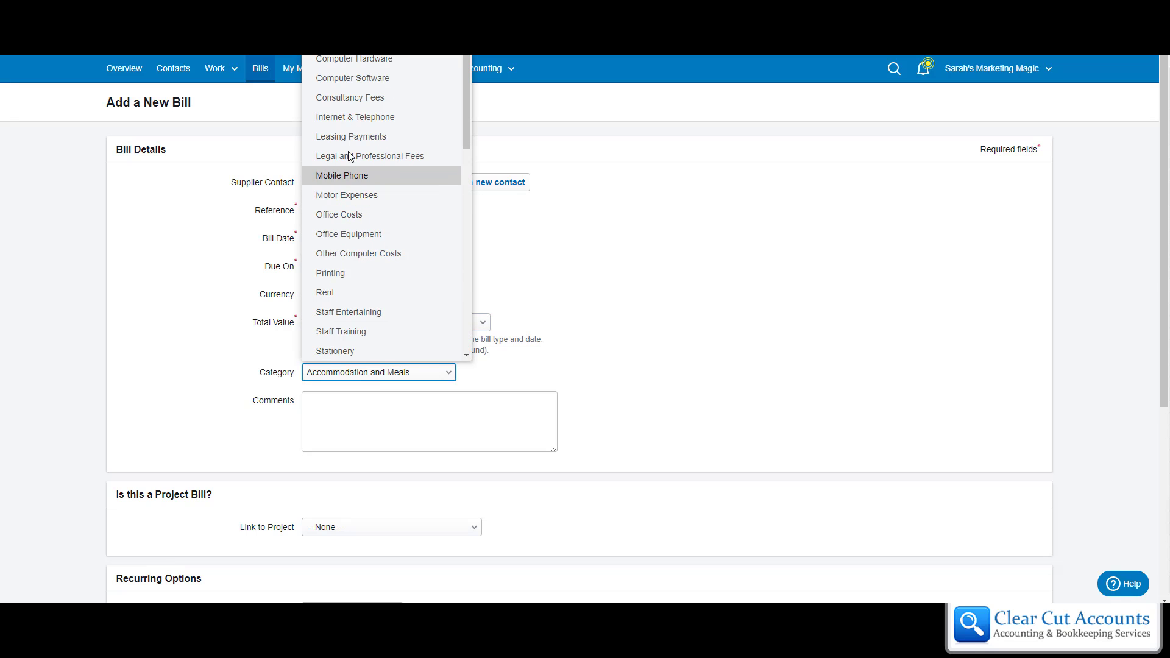
pyautogui.click(339, 99)
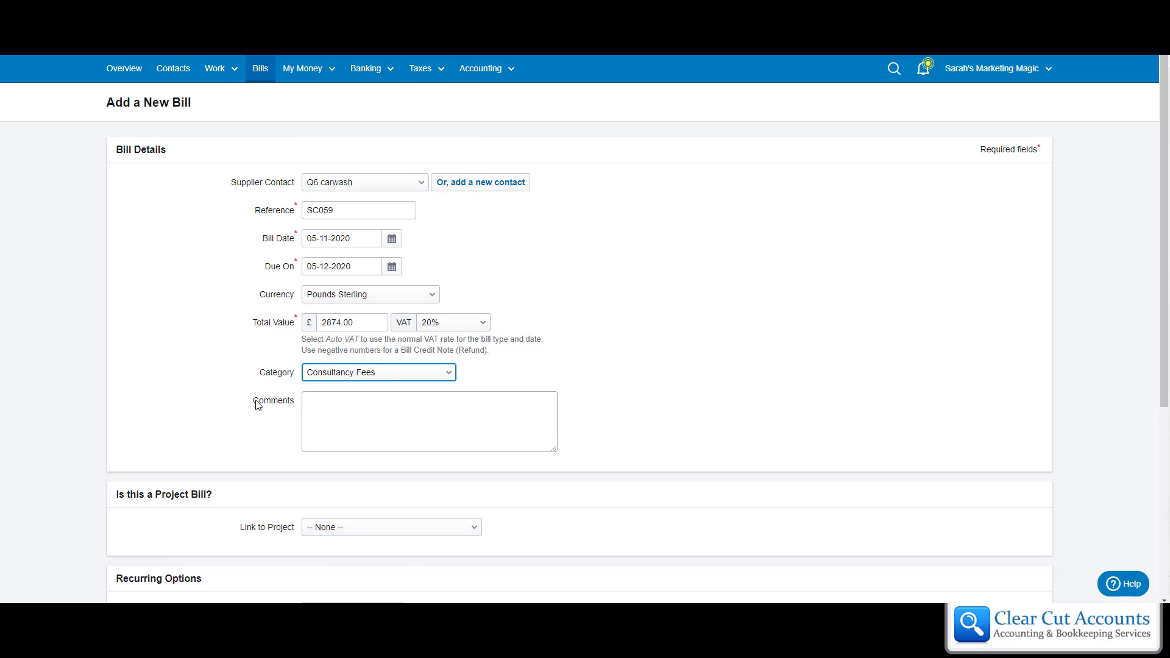
pyautogui.click(334, 404)
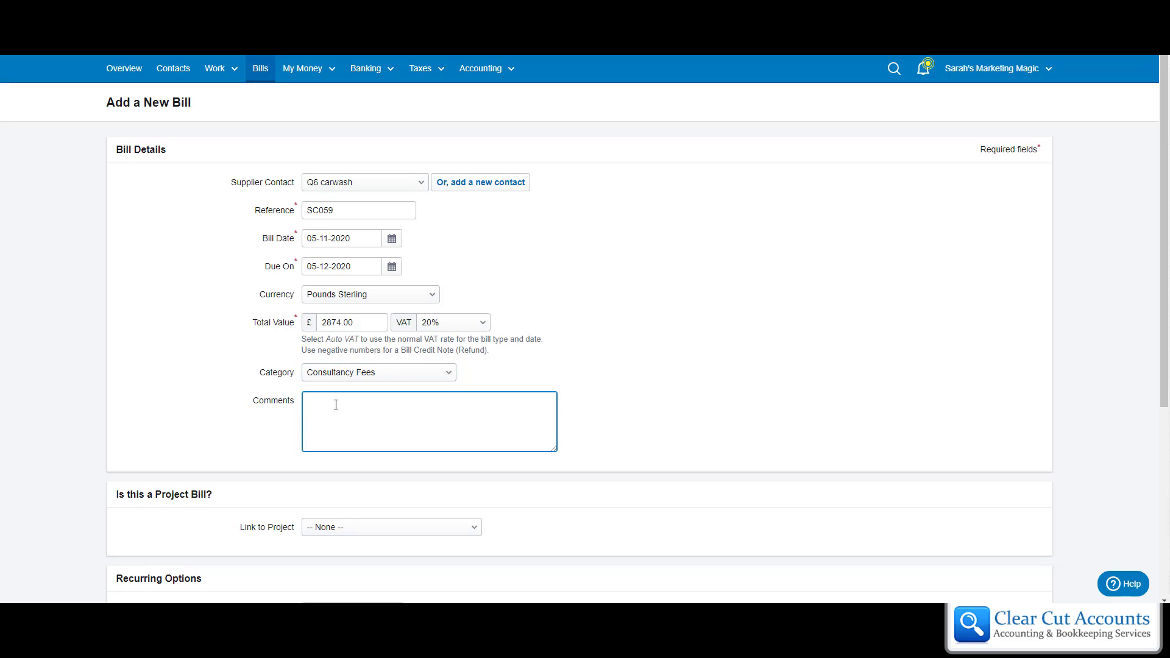
pyautogui.write('Sales consultancy')
pyautogui.scroll(-4, 416, 423)
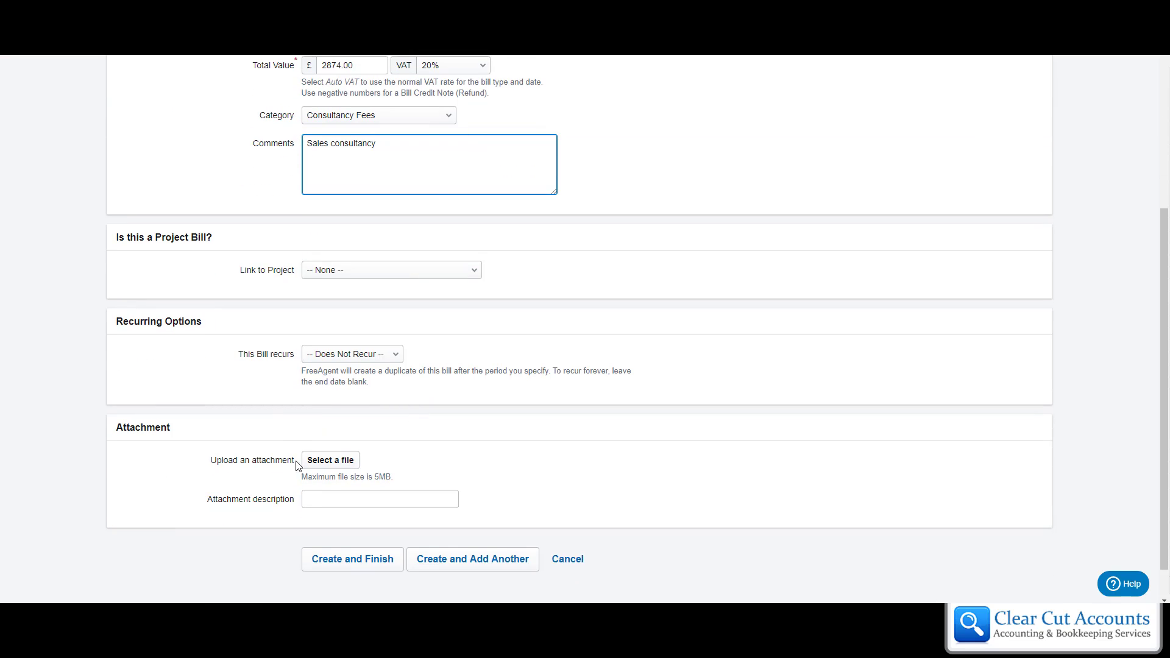
# - Attach Invoice bags.pdf from the Documents > Camtasia folder and review the bill form
pyautogui.click(346, 464)
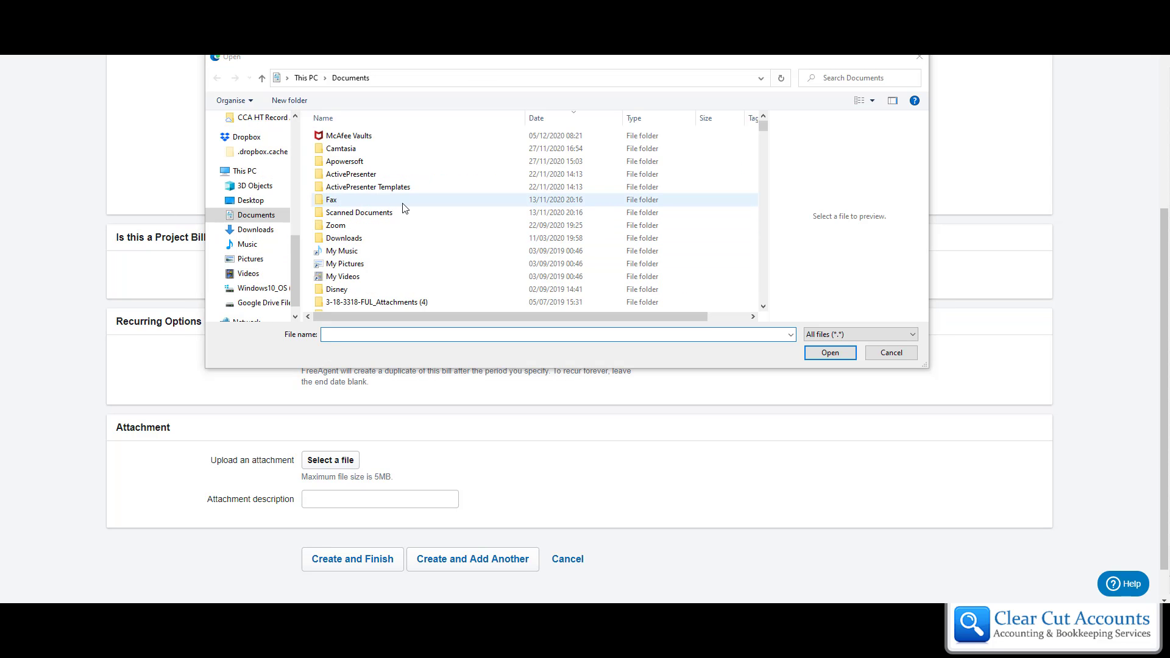
pyautogui.click(247, 216)
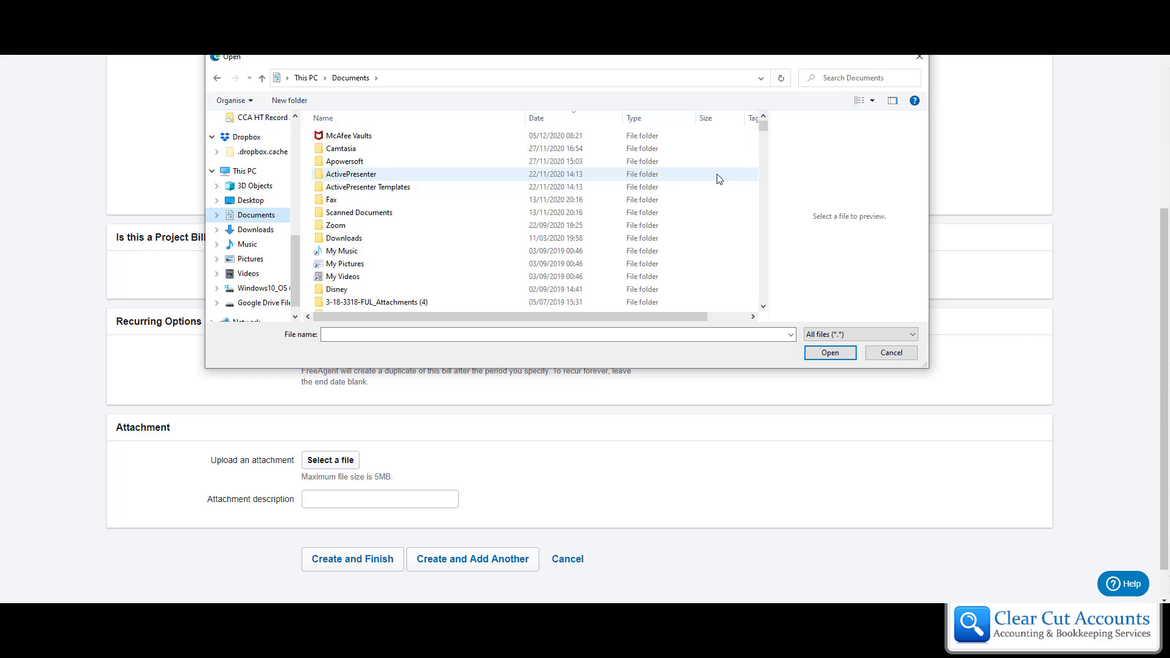
pyautogui.moveTo(764, 129); pyautogui.dragTo(766, 138)
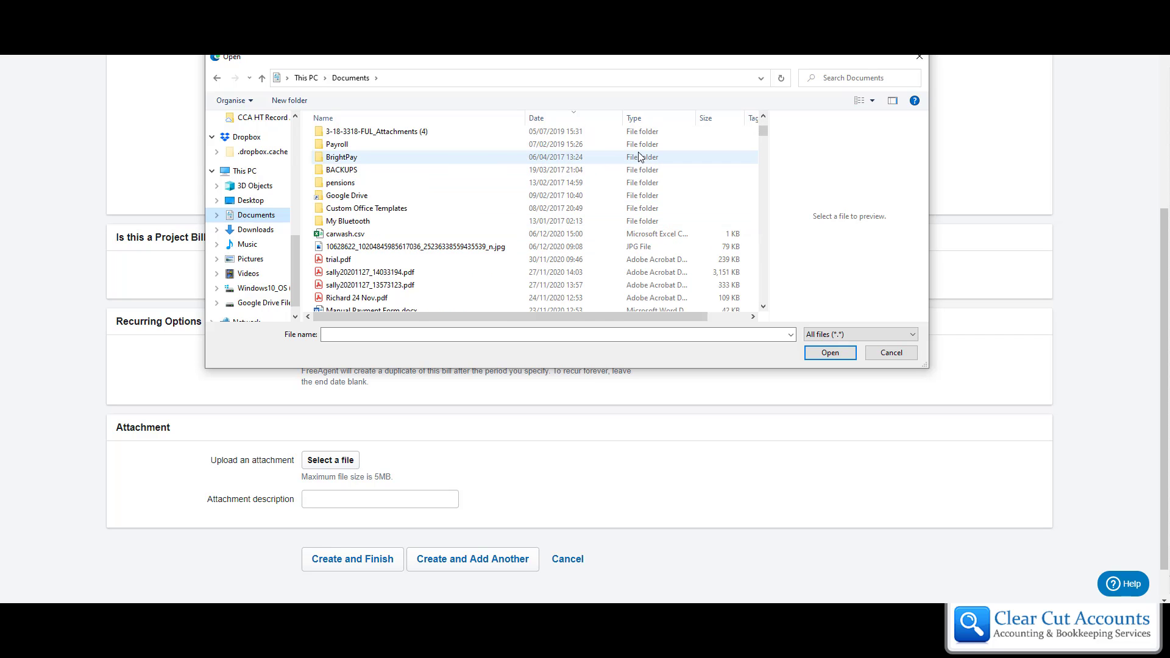
pyautogui.moveTo(760, 134); pyautogui.dragTo(762, 121)
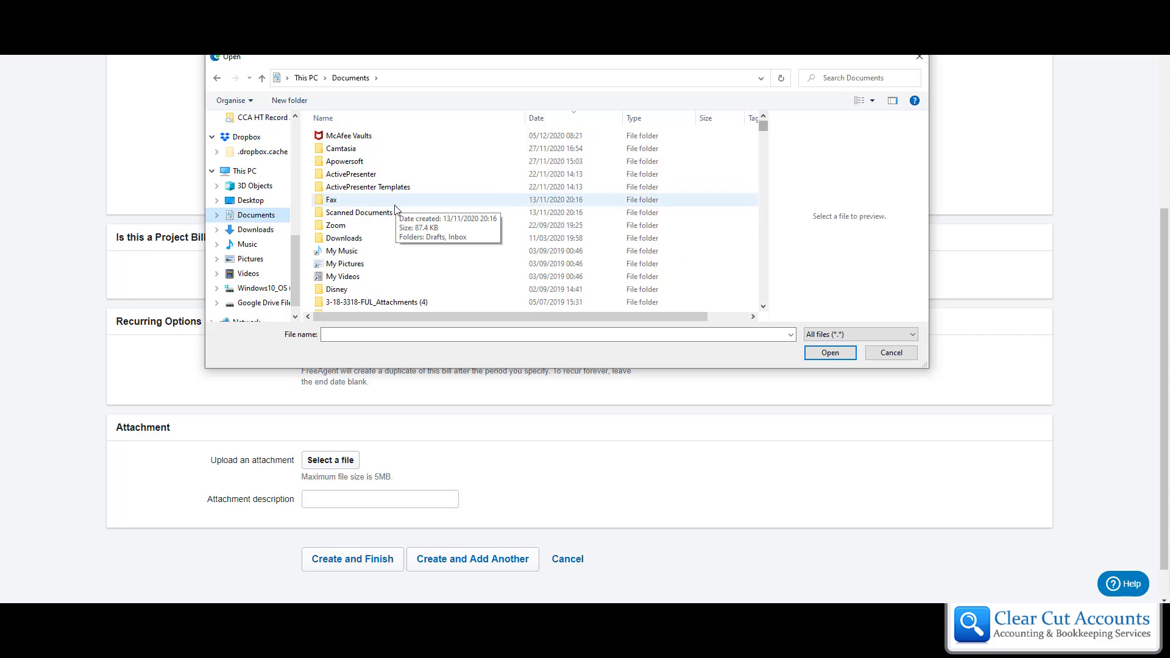
pyautogui.doubleClick(373, 151)
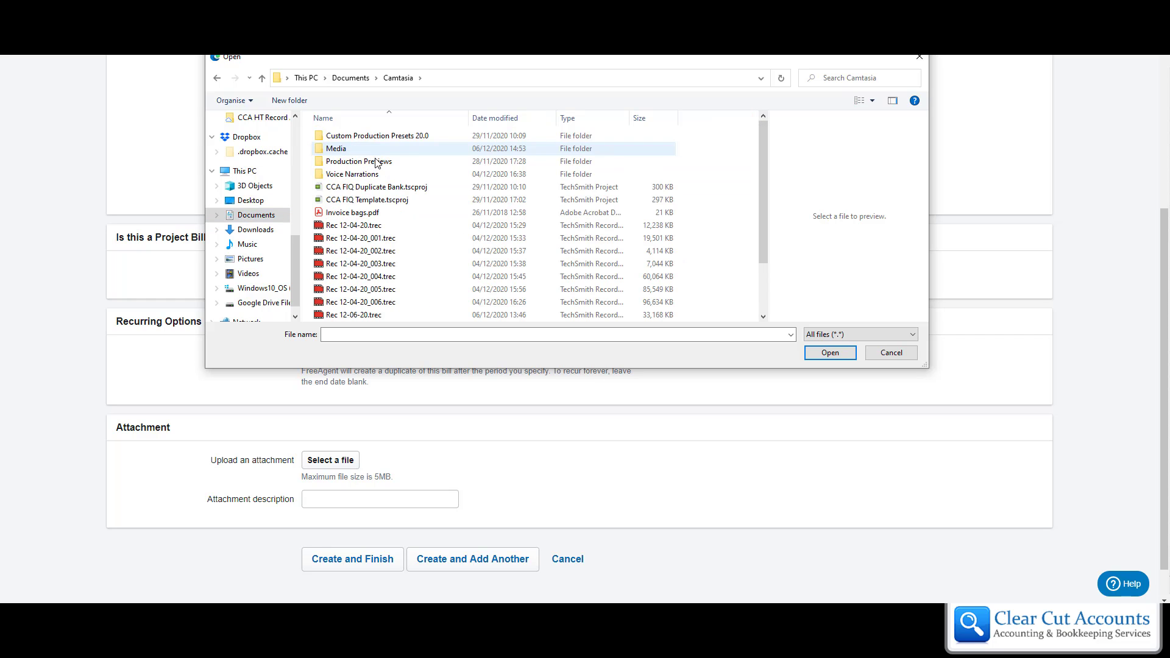
pyautogui.click(353, 212)
pyautogui.click(823, 355)
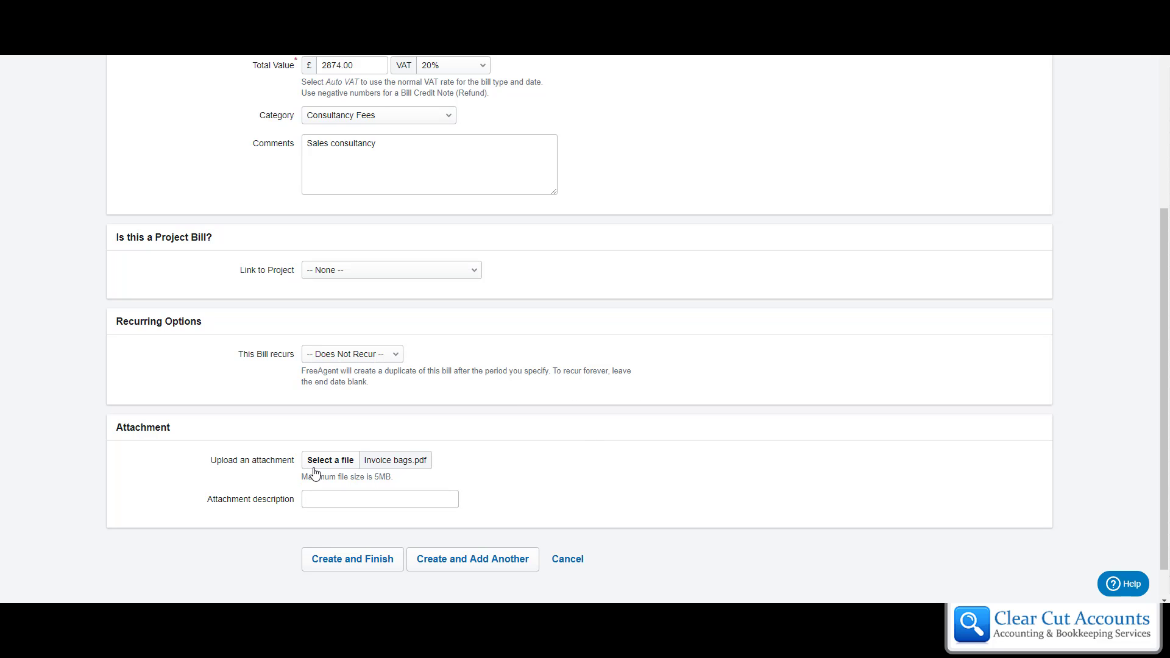
pyautogui.scroll(5, 594, 437)
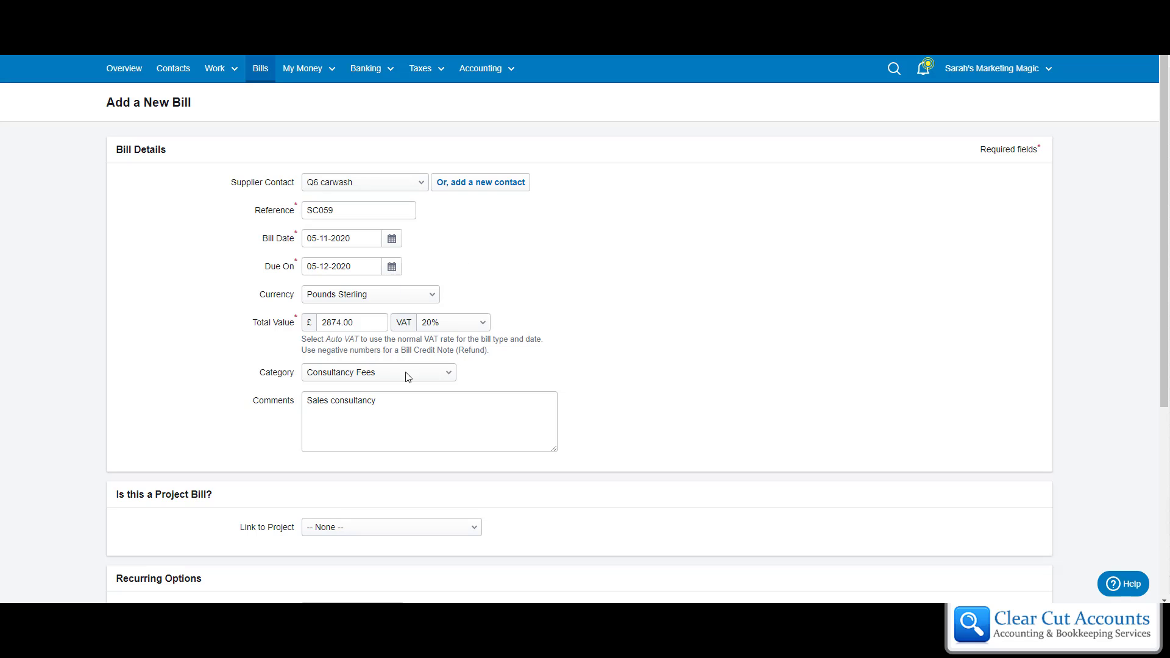
pyautogui.scroll(-5, 671, 400)
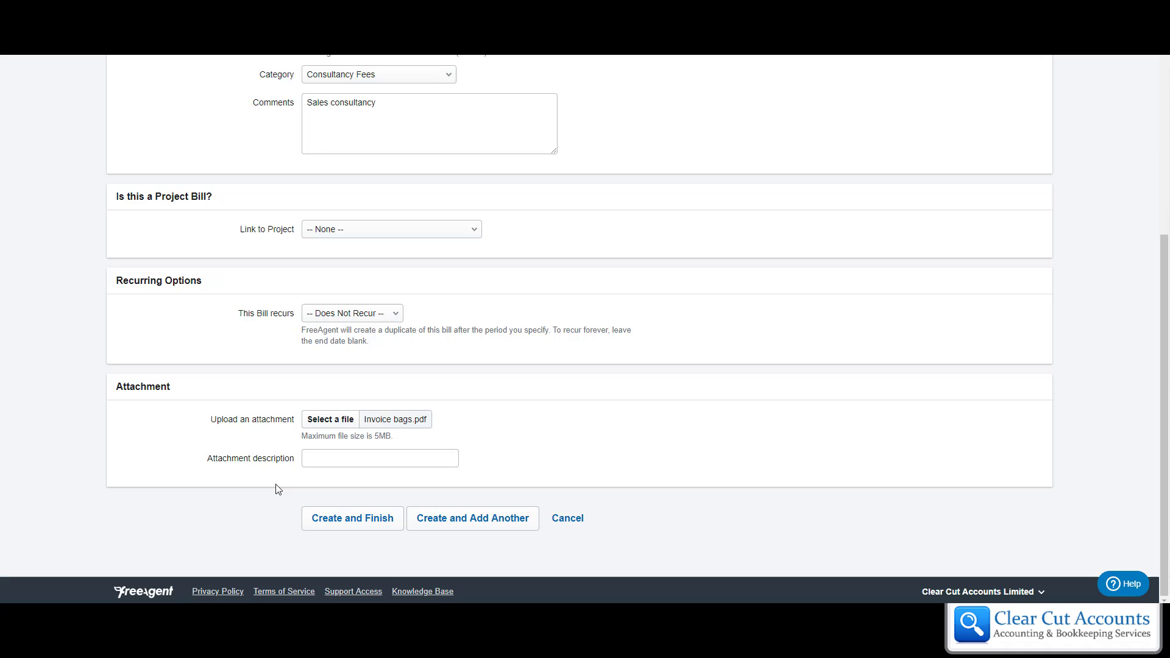
# - Create the SC059 bill and return to the Bills list, where it shows as overdue
pyautogui.click(335, 521)
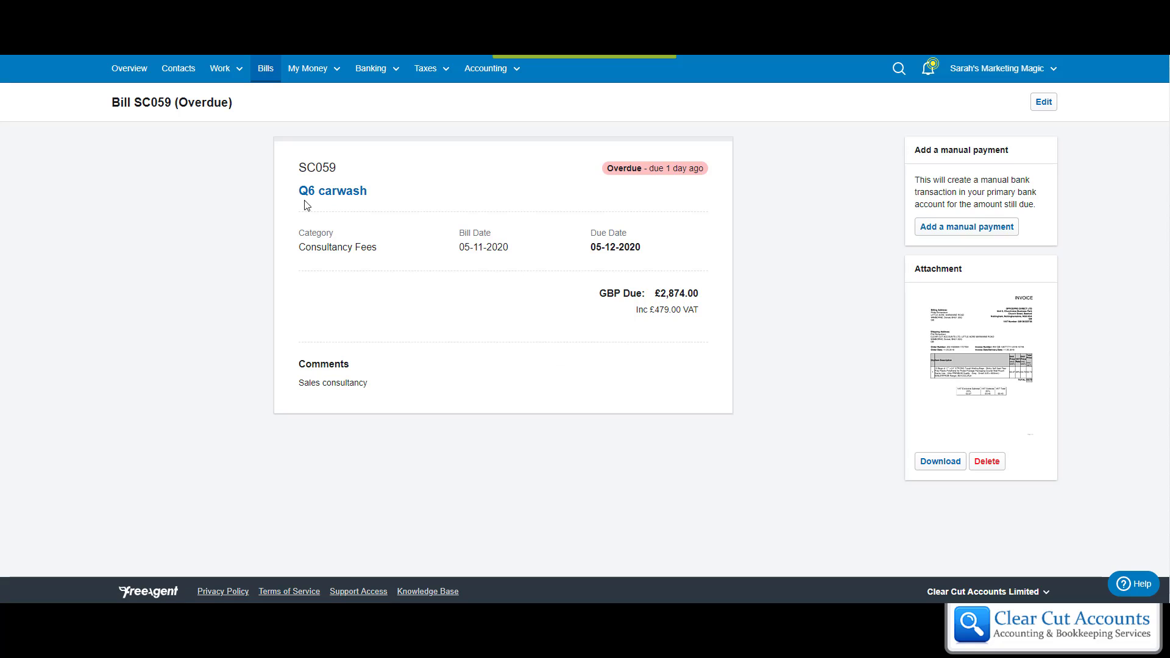
pyautogui.click(264, 70)
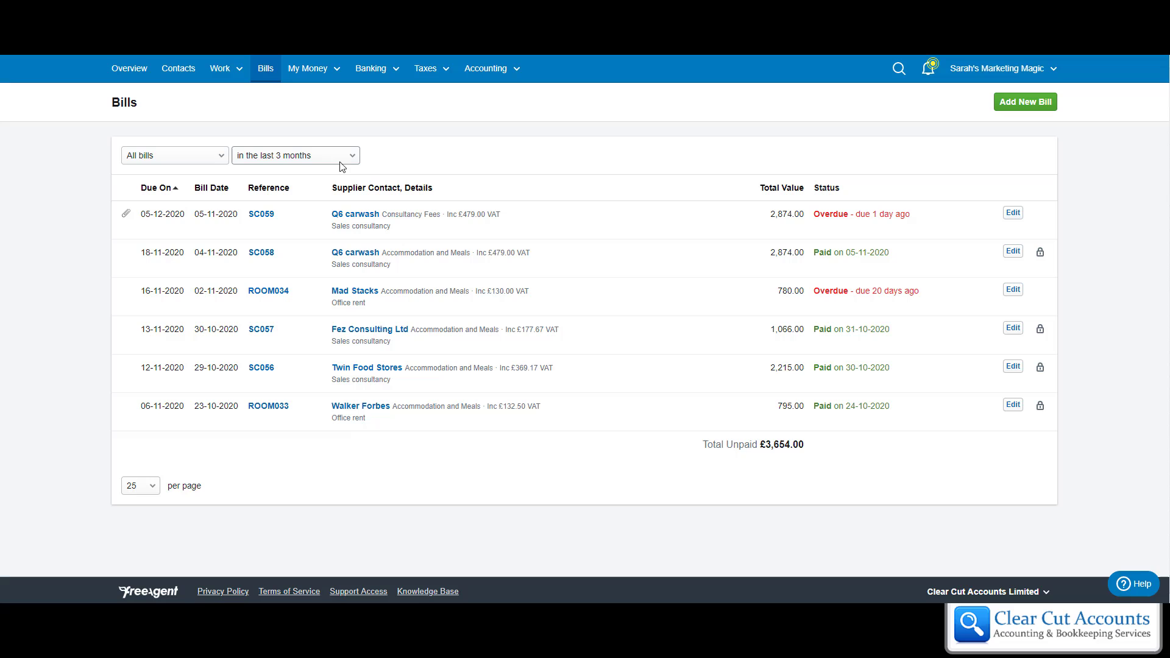
# - Filter the bills to open or overdue from all time, leaving SC059 and ROOM034
pyautogui.click(304, 158)
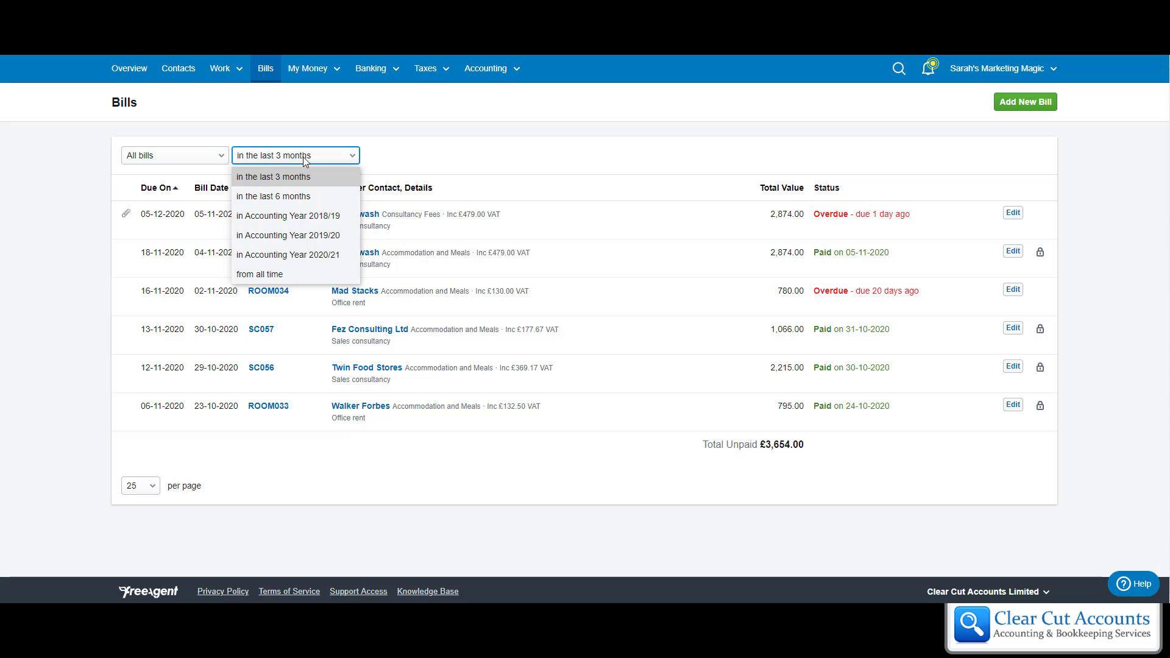
pyautogui.click(277, 279)
pyautogui.click(201, 160)
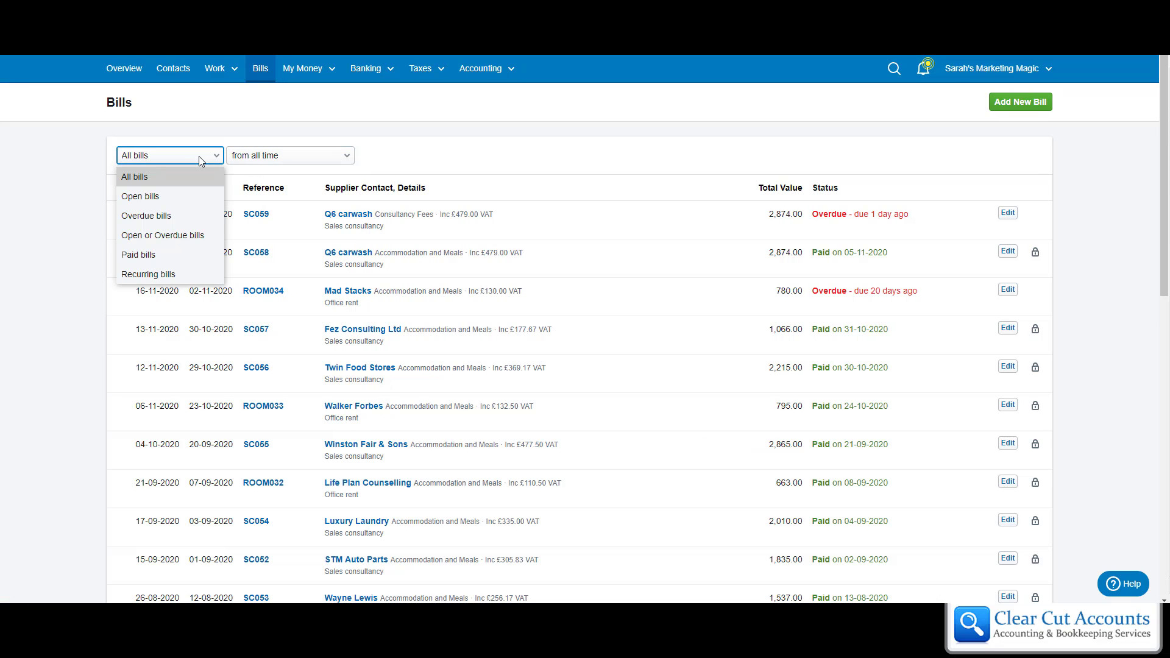
pyautogui.click(181, 238)
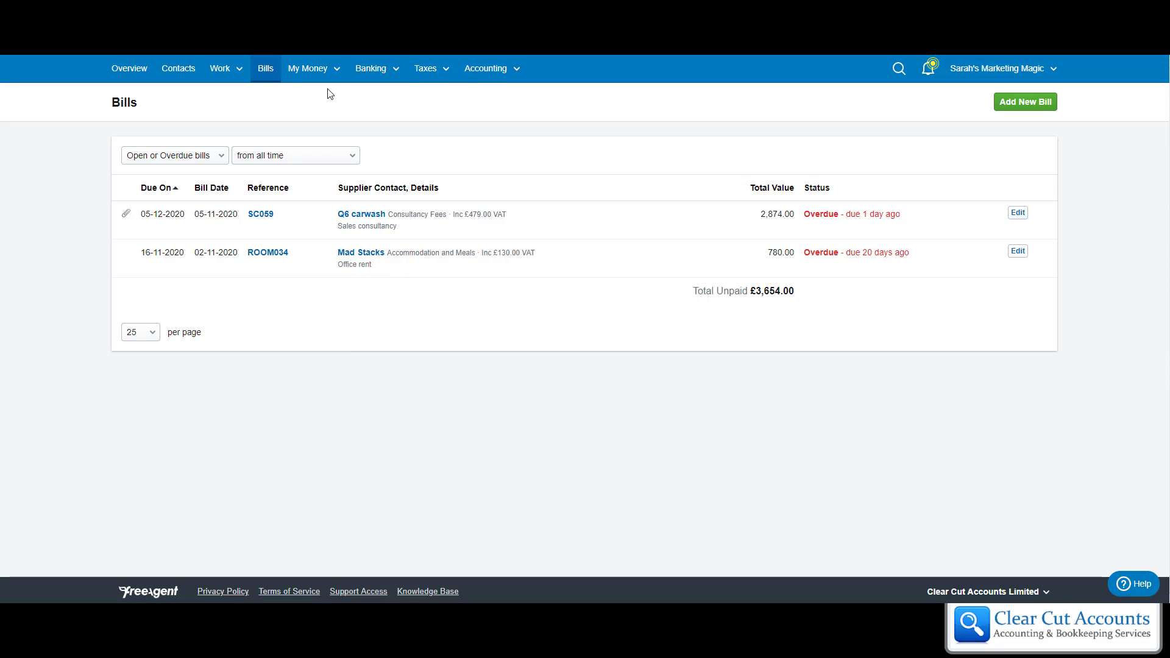
# - Show the Business Current Account's November 20 transactions, down to the £2,847.00 SC059 payment
pyautogui.click(370, 71)
pyautogui.click(367, 95)
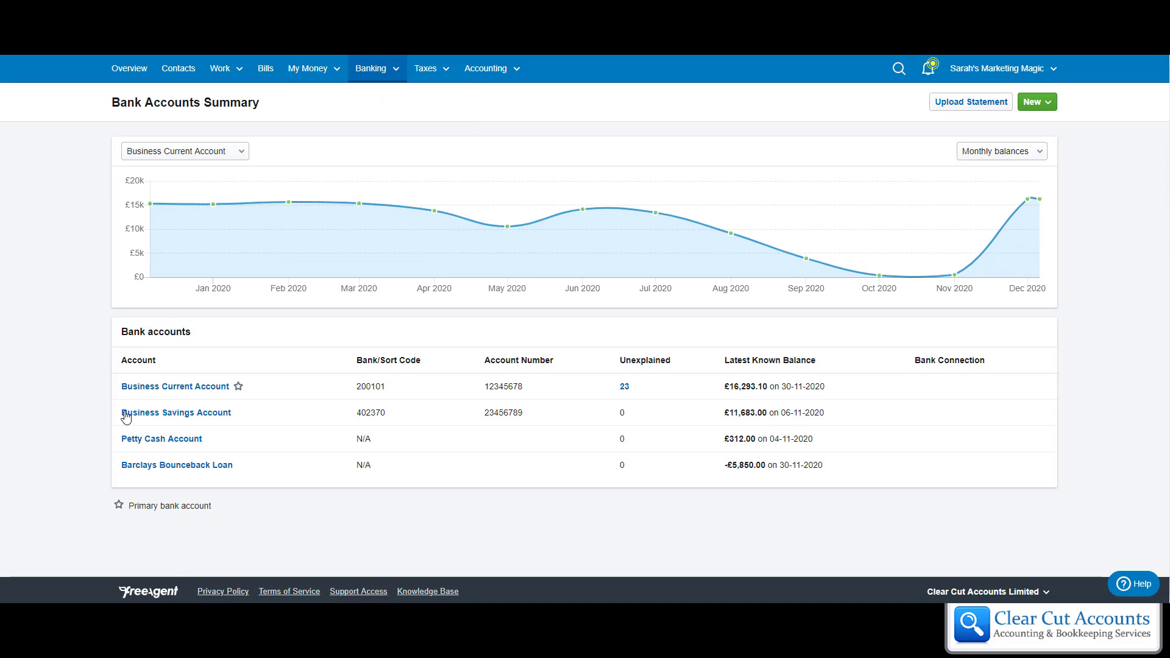
pyautogui.click(151, 386)
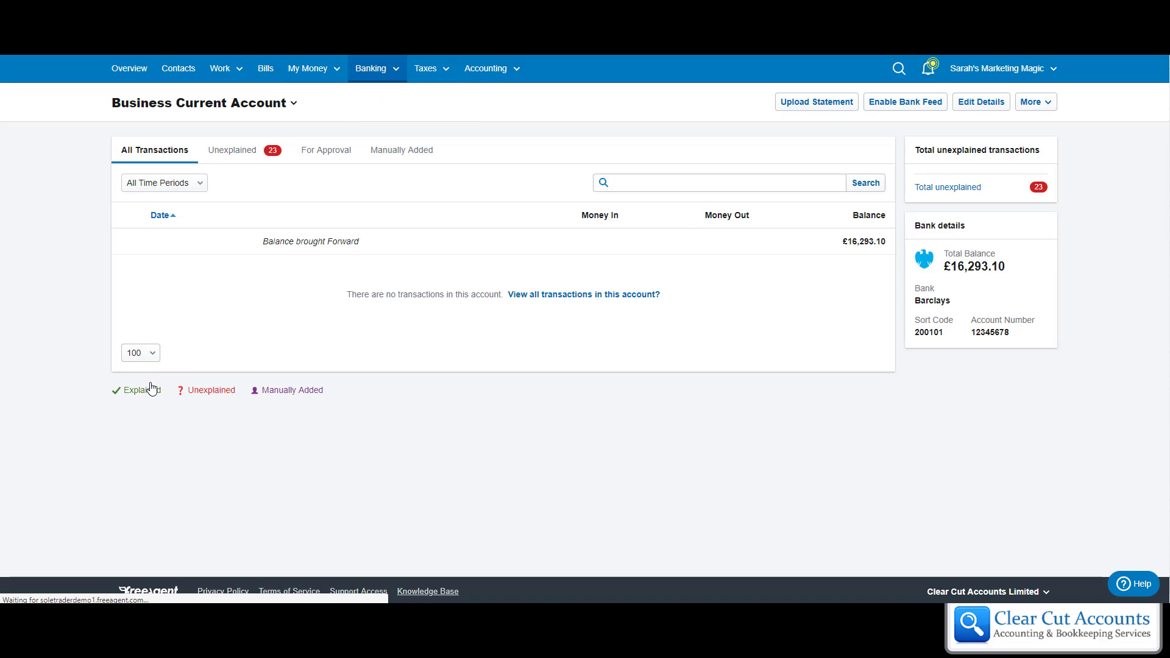
pyautogui.click(228, 183)
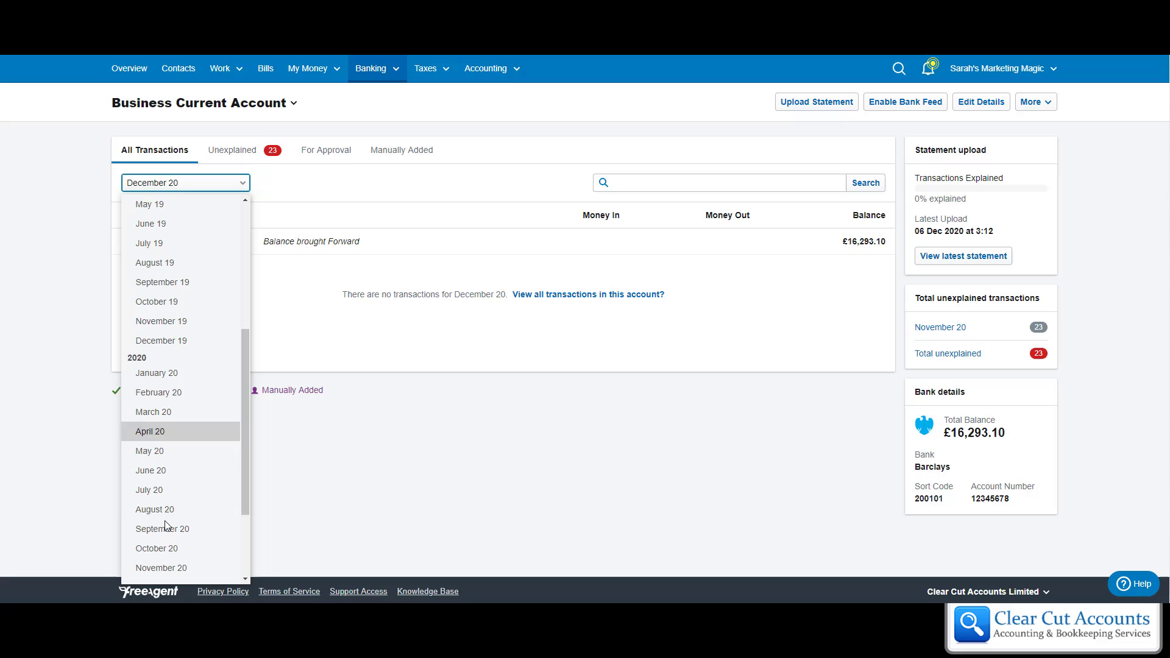
pyautogui.click(162, 566)
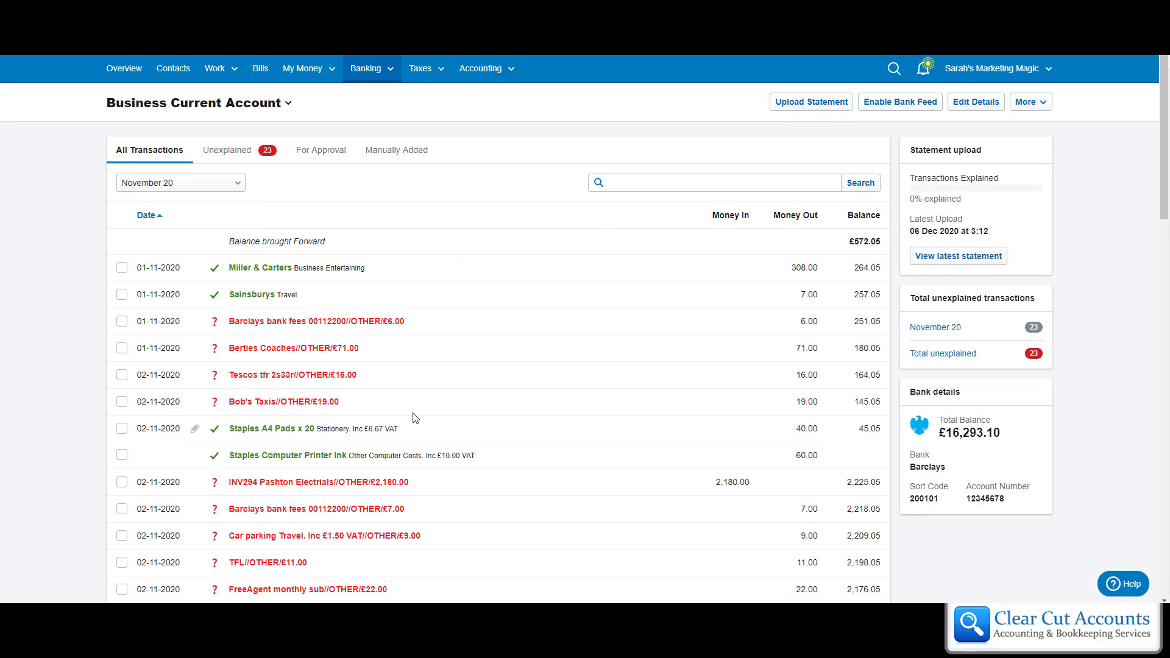
pyautogui.scroll(-16, 412, 418)
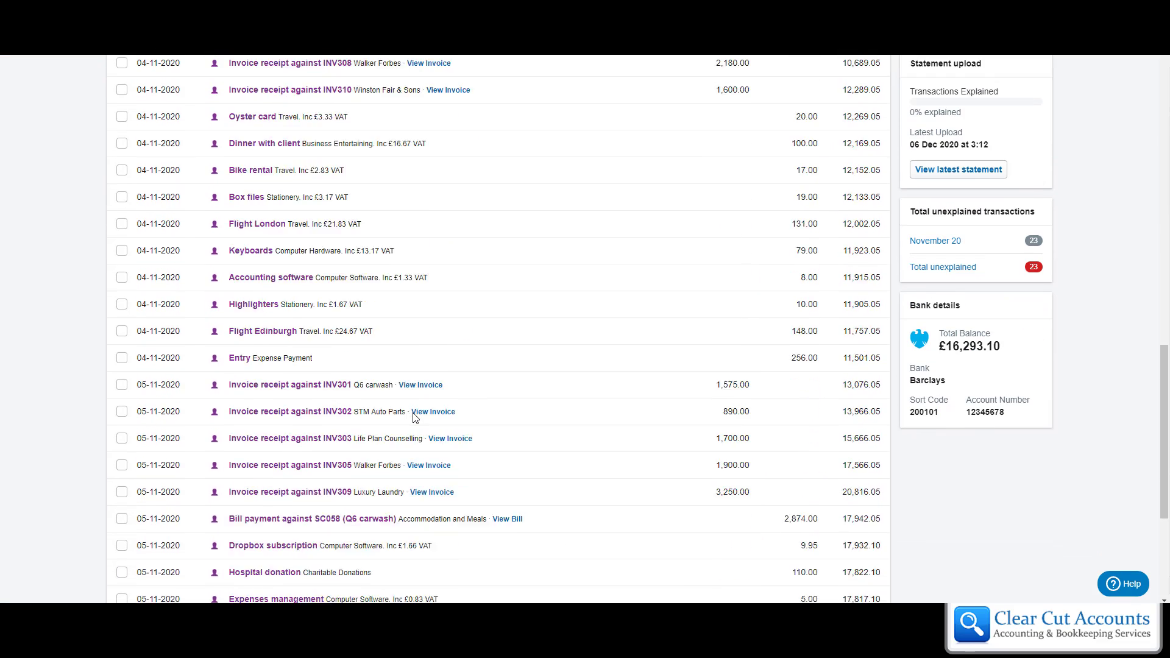
pyautogui.scroll(-4, 413, 417)
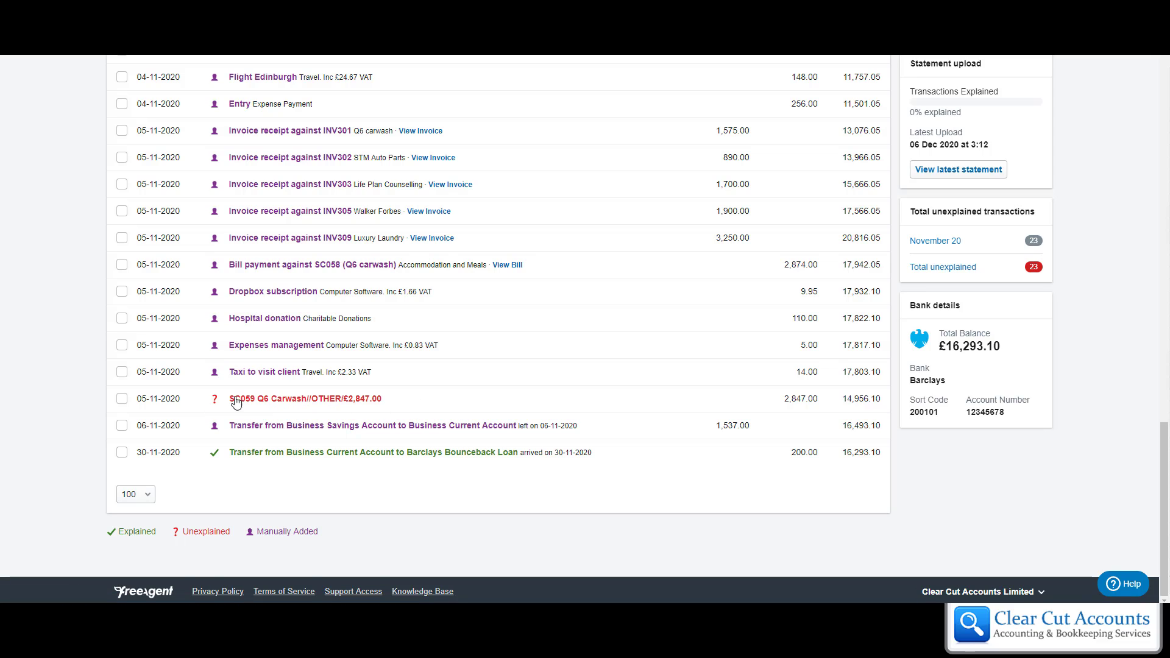
# - Explain the £2,847.00 payment as a Bill Payment against bill SC059 Q6 carwash
pyautogui.click(297, 399)
pyautogui.scroll(-3, 437, 407)
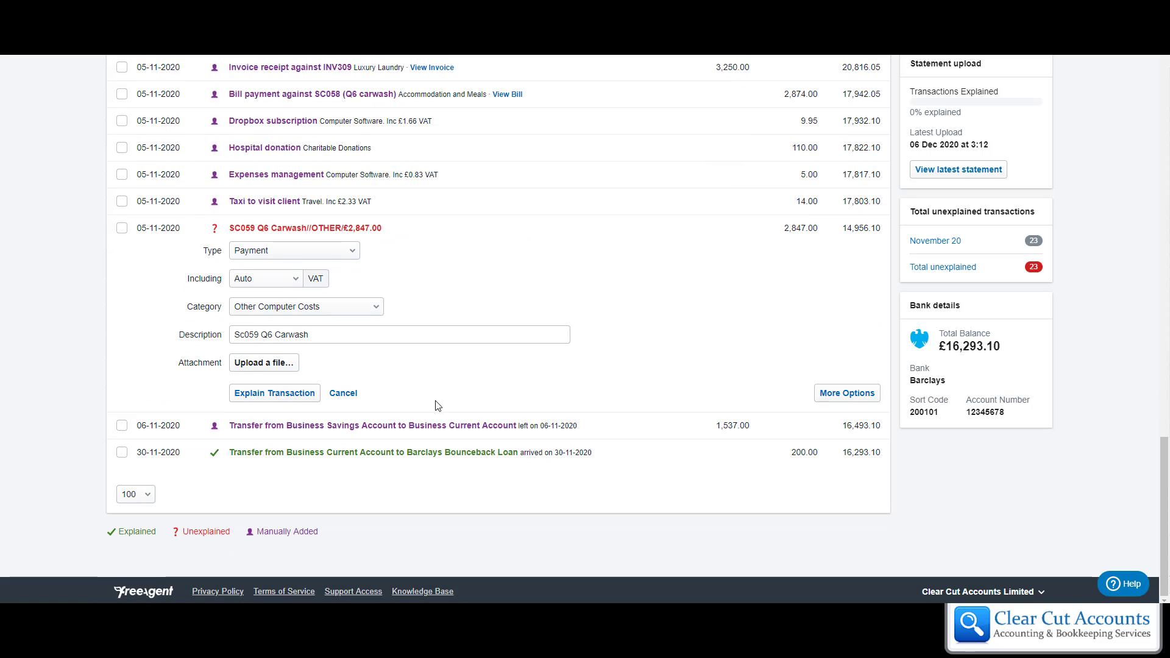
pyautogui.click(300, 255)
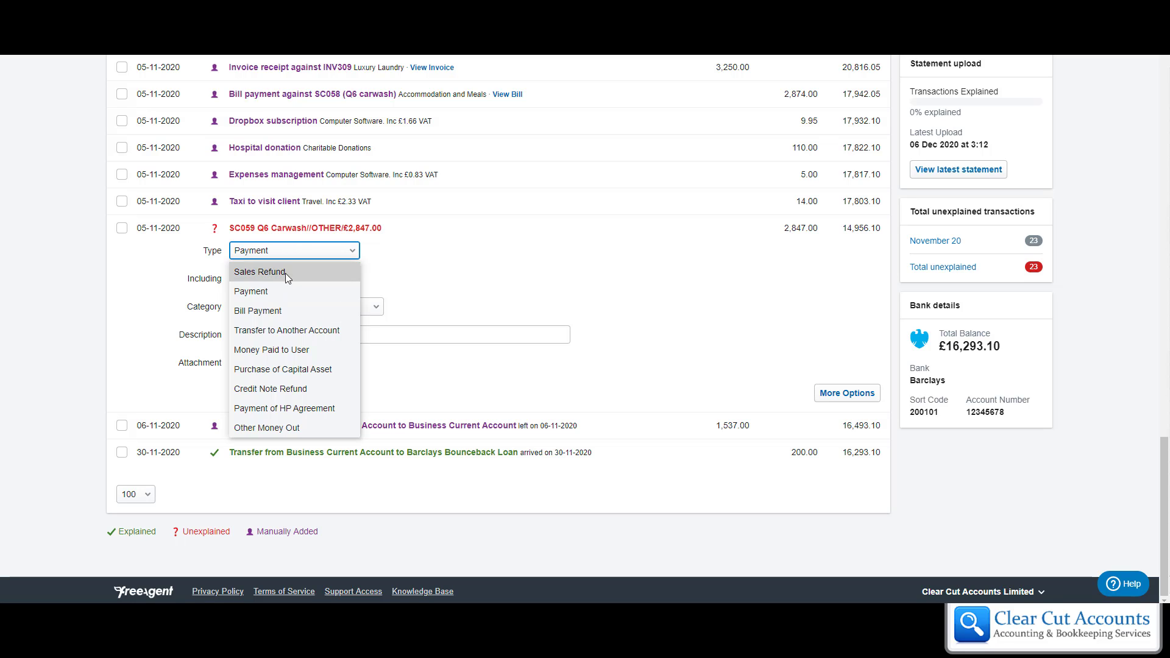
pyautogui.click(272, 314)
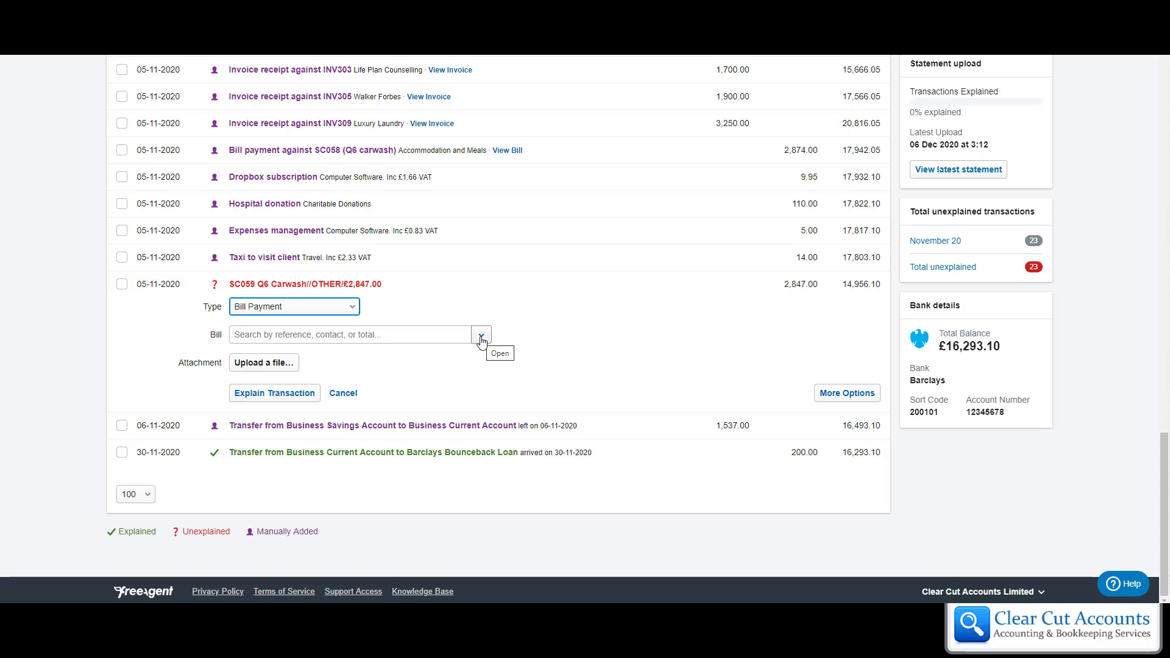
pyautogui.click(480, 338)
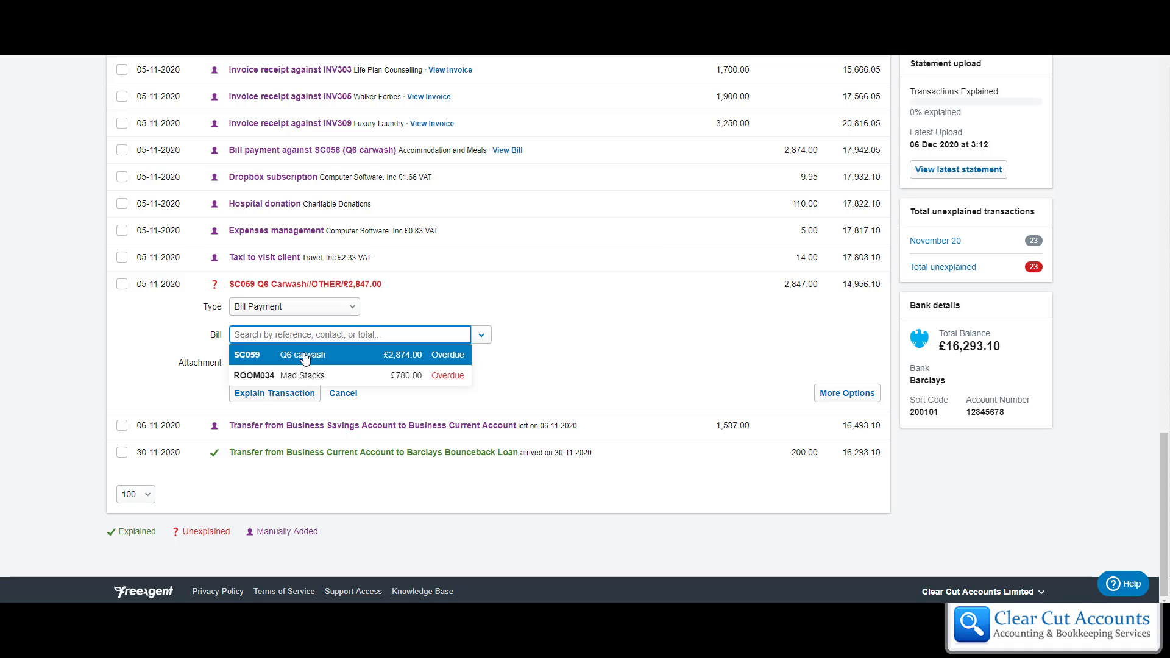
pyautogui.write('Q6')
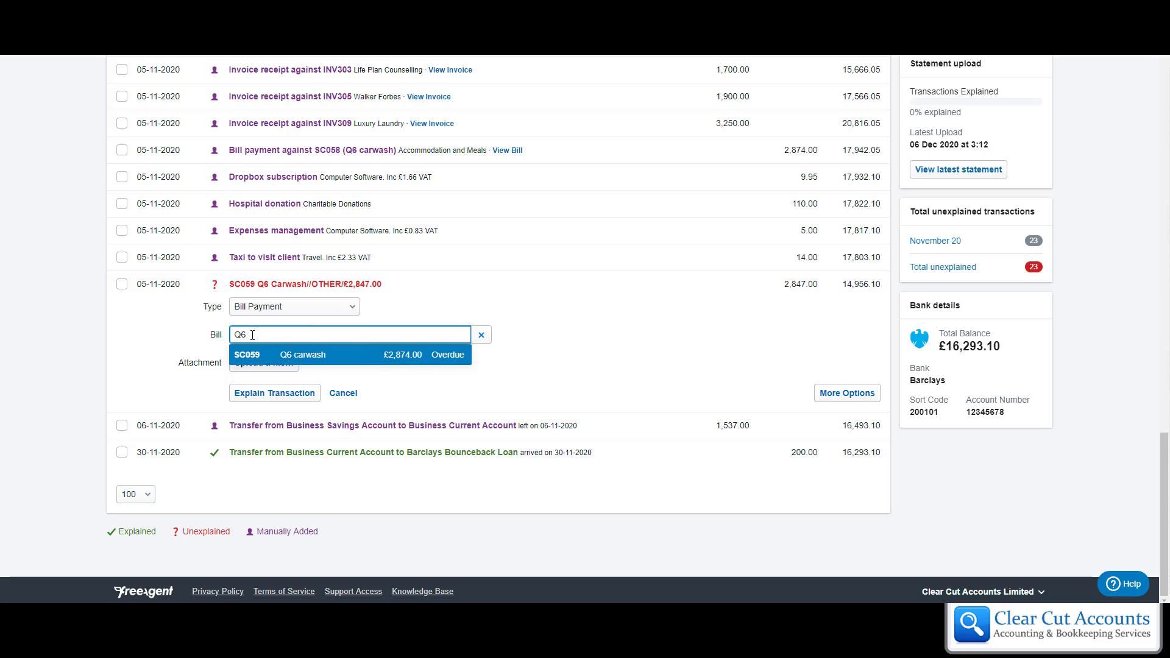
pyautogui.press('BackSpace')
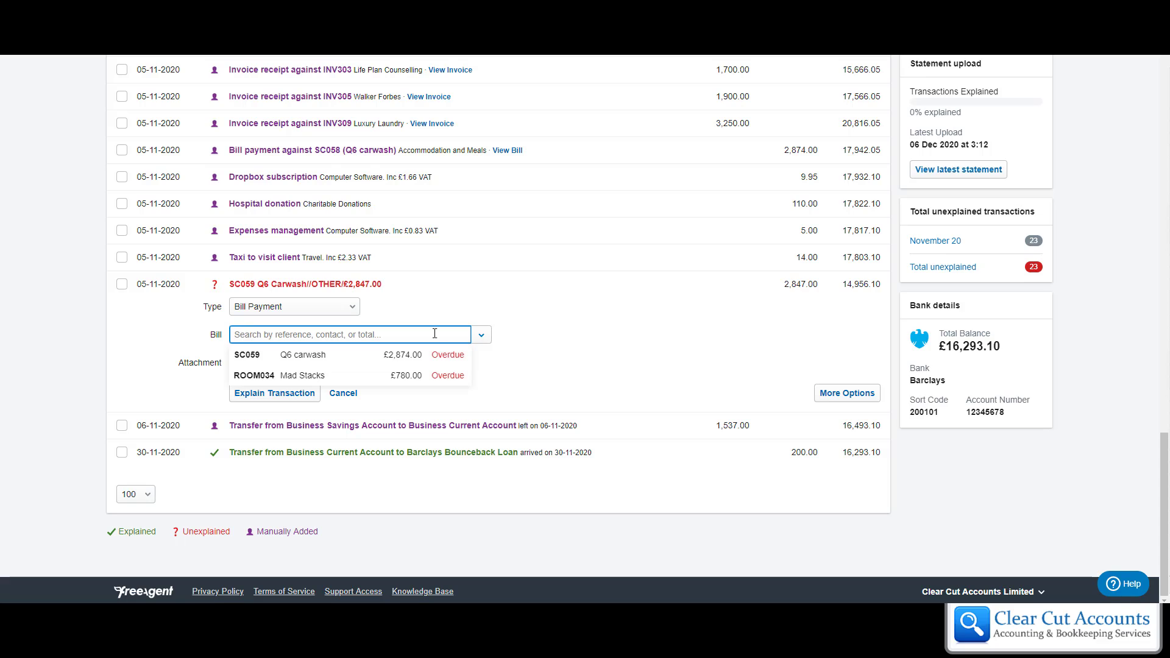
pyautogui.click(242, 360)
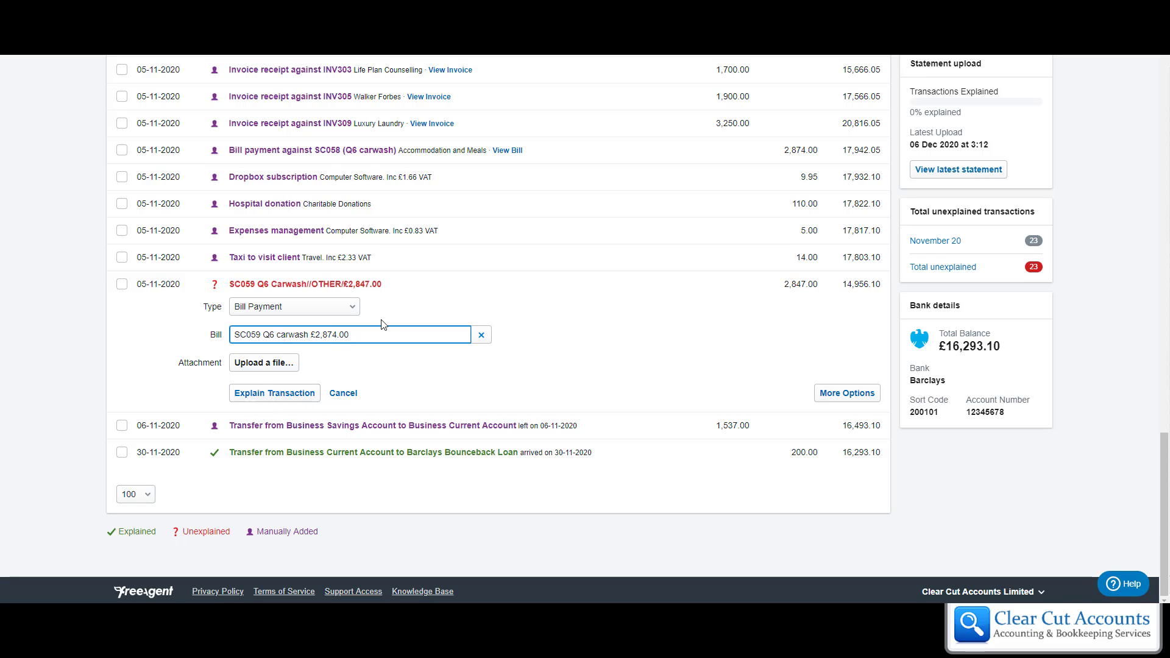
# - Save the £2,847.00 payment explanation against bill SC059 and view the bill's £27.00 balance
pyautogui.click(279, 394)
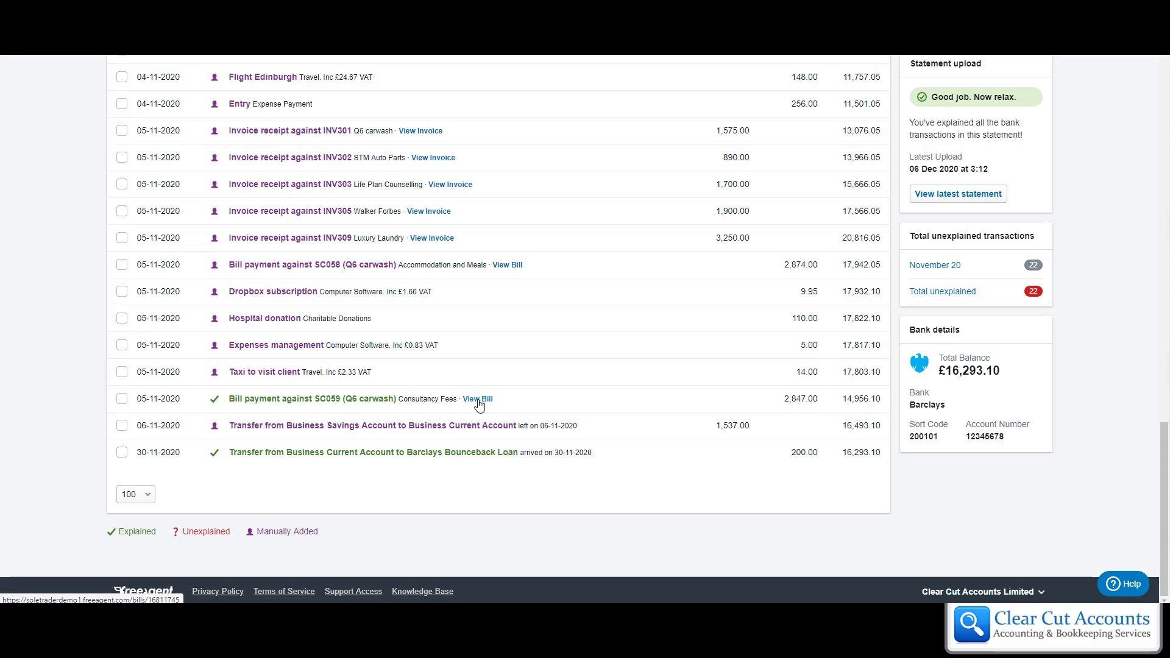
pyautogui.click(478, 400)
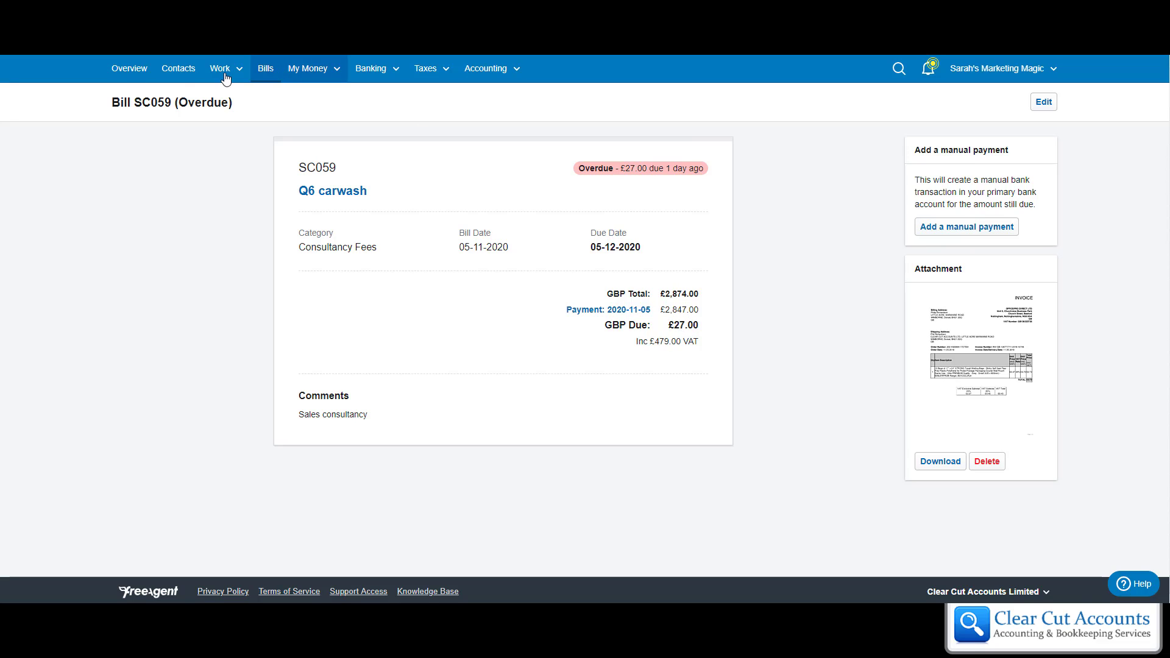
# - Check the overdue bills on the dashboard, then the full Bills list showing £807.00 unpaid
pyautogui.click(128, 72)
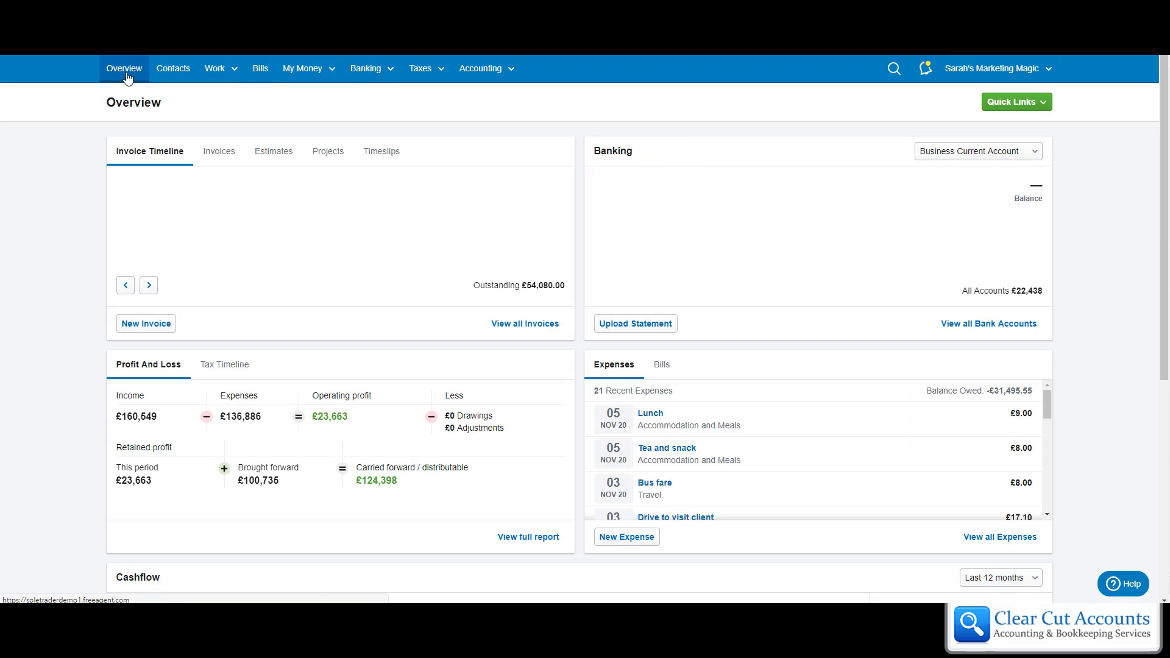
pyautogui.click(662, 365)
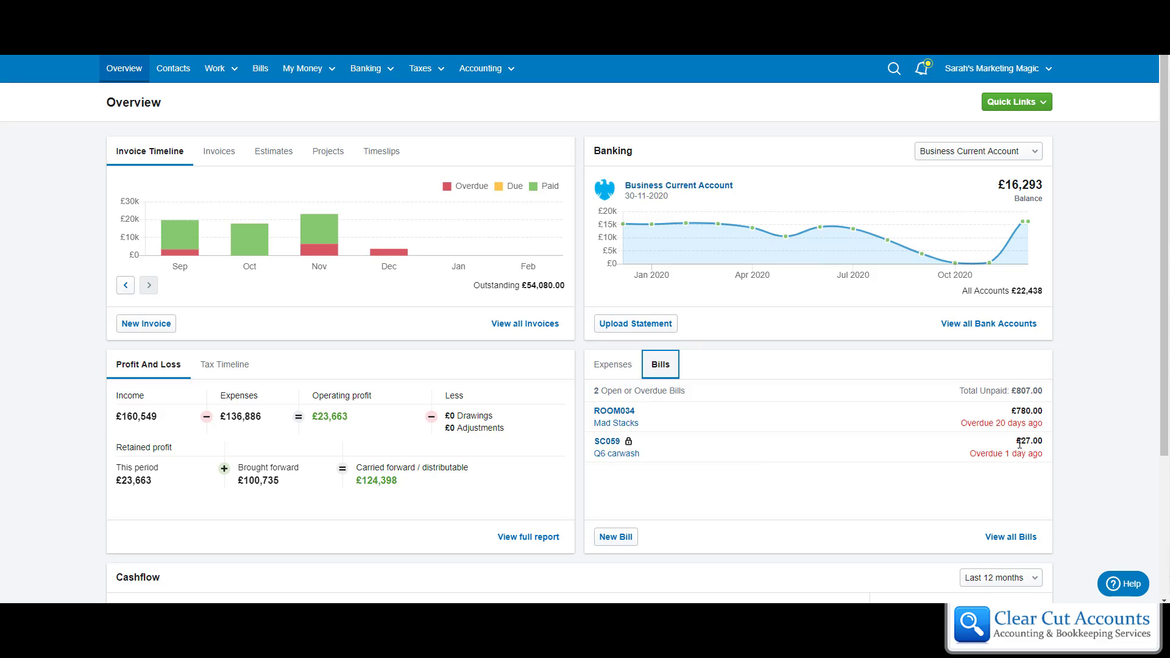
pyautogui.click(260, 68)
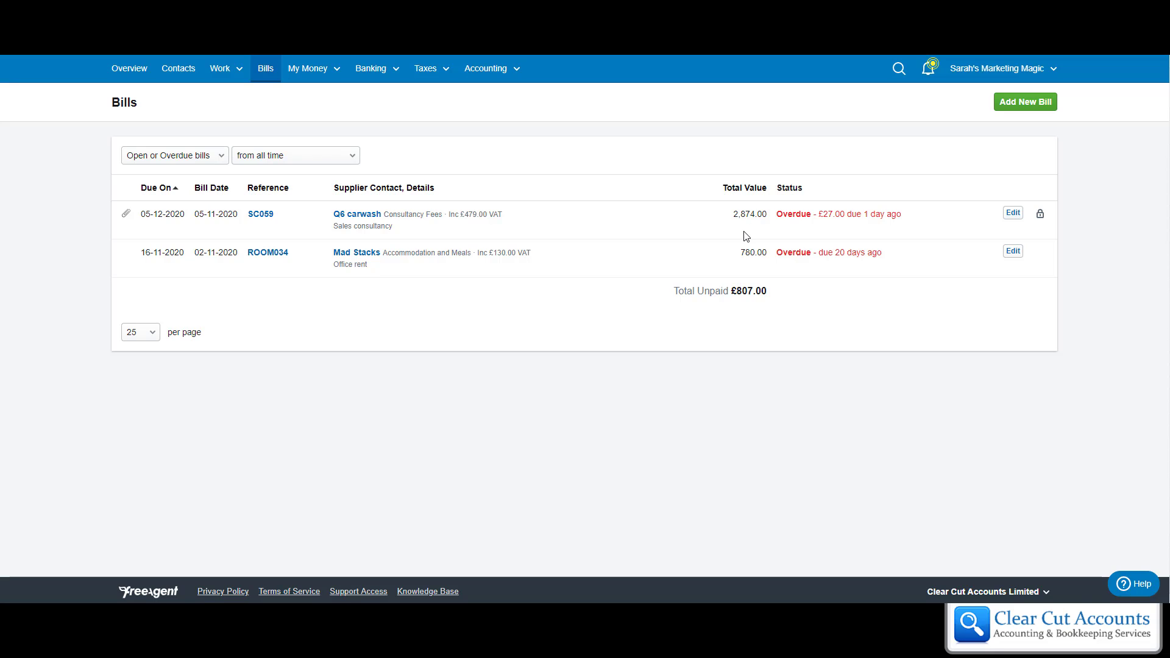
# - Show Q6 carwash's bills: SC059 overdue at £27.00 and SC058 paid
pyautogui.click(342, 216)
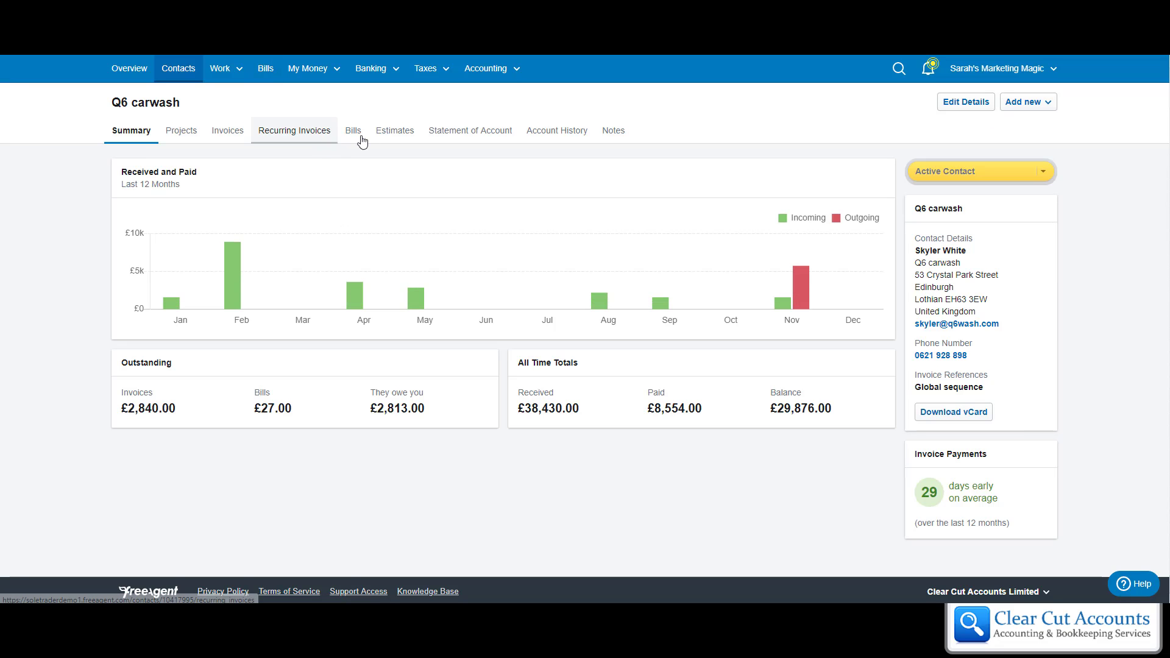
pyautogui.click(360, 137)
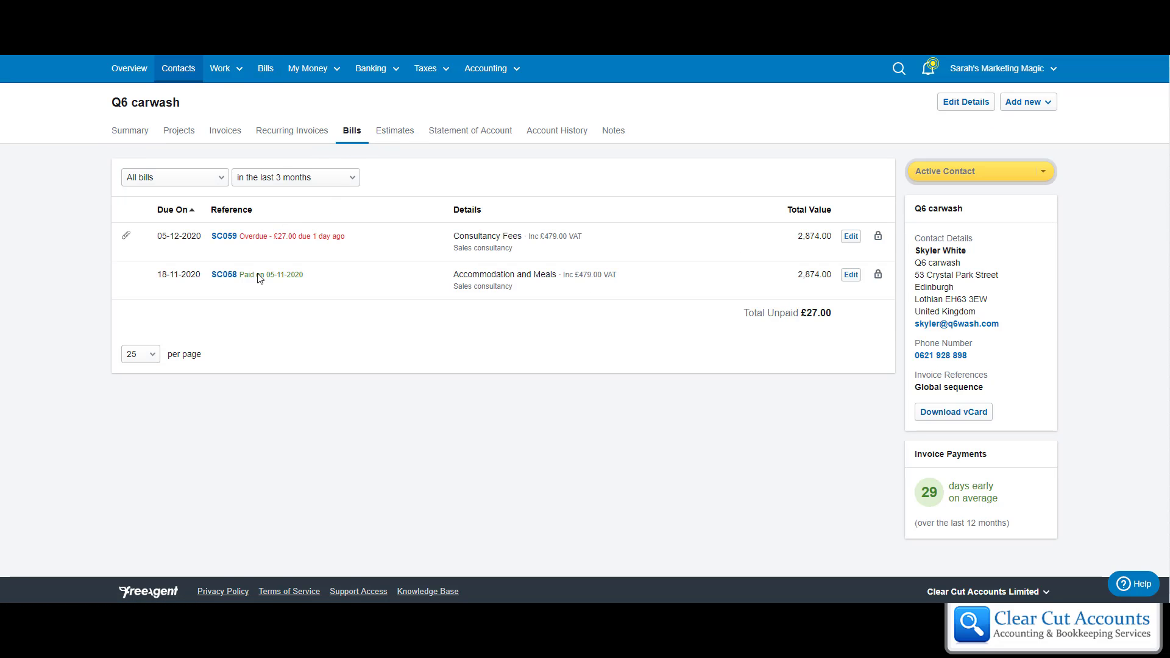